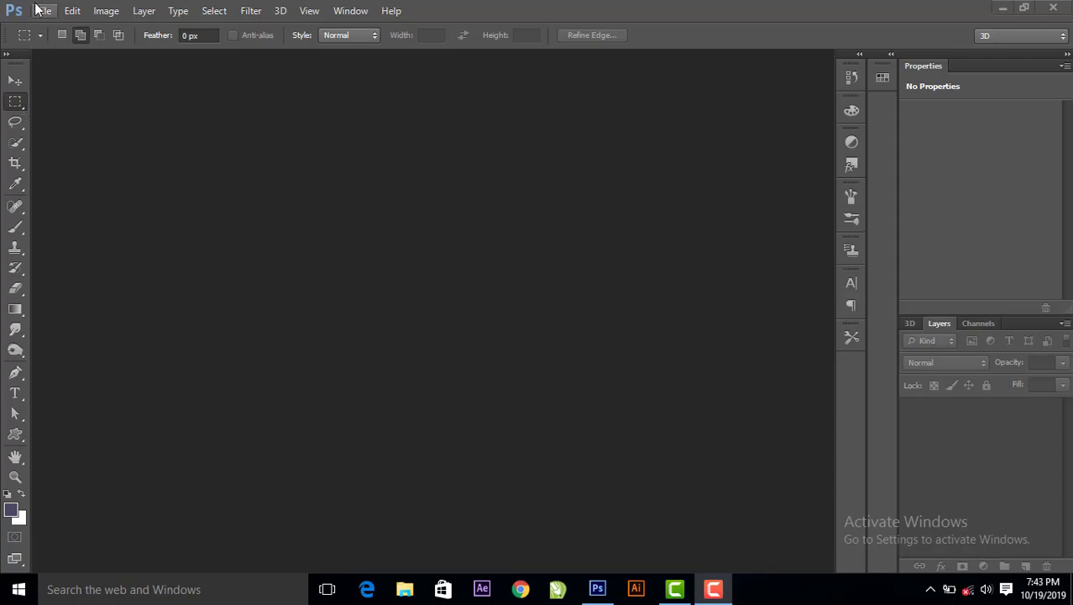
Create a new 1366×768 px white document
{"action": "left_click", "coordinate": [38, 11]}
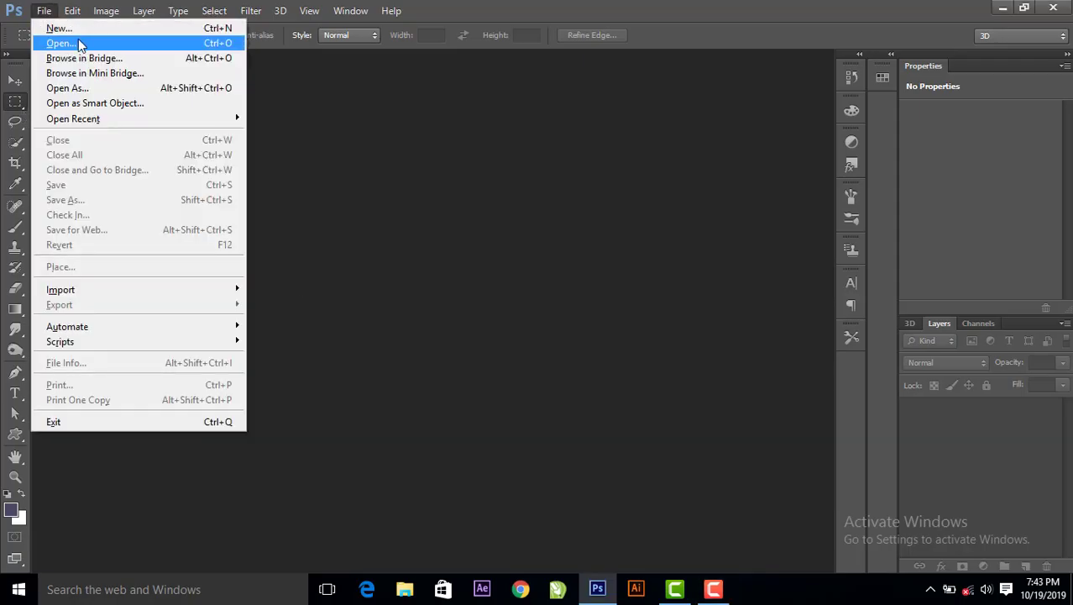
{"action": "left_click", "coordinate": [76, 27]}
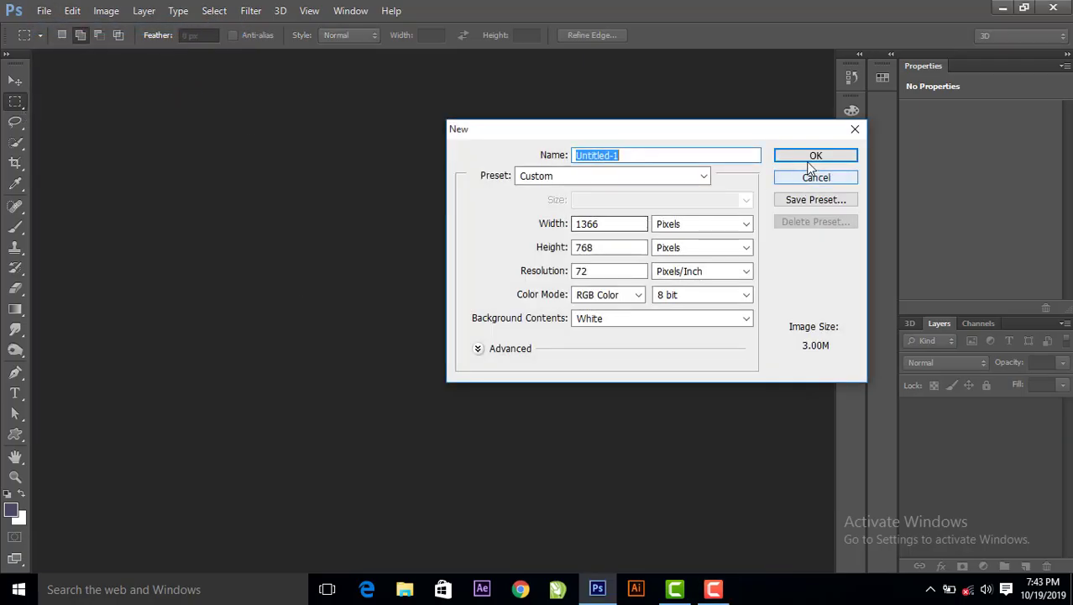
{"action": "left_click", "coordinate": [808, 160]}
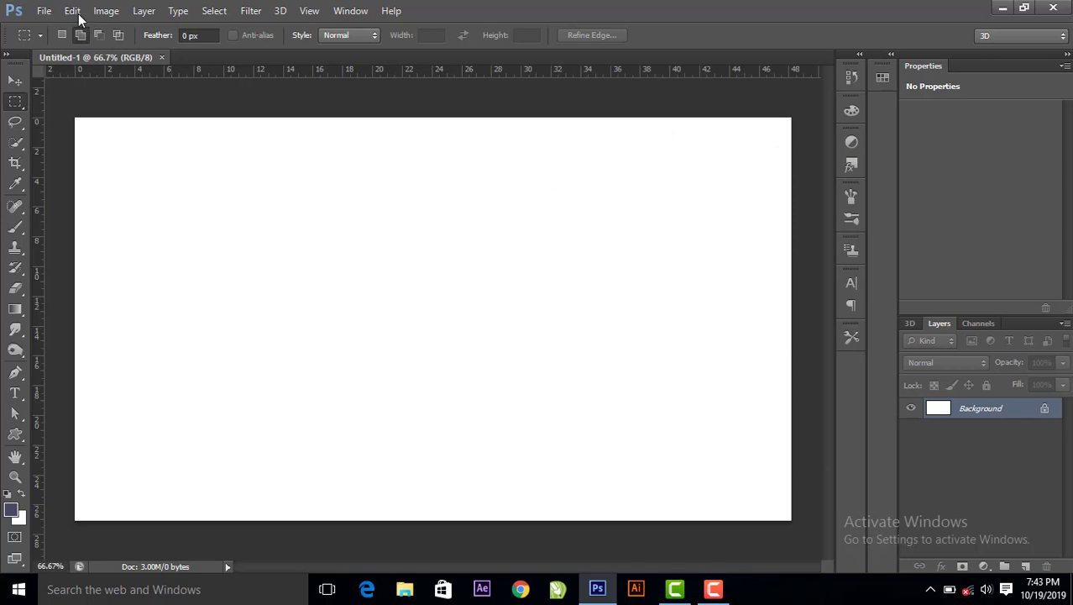
Add an empty Layer 1 above the Background and undo a stray pen shape
{"action": "left_click", "coordinate": [1024, 566]}
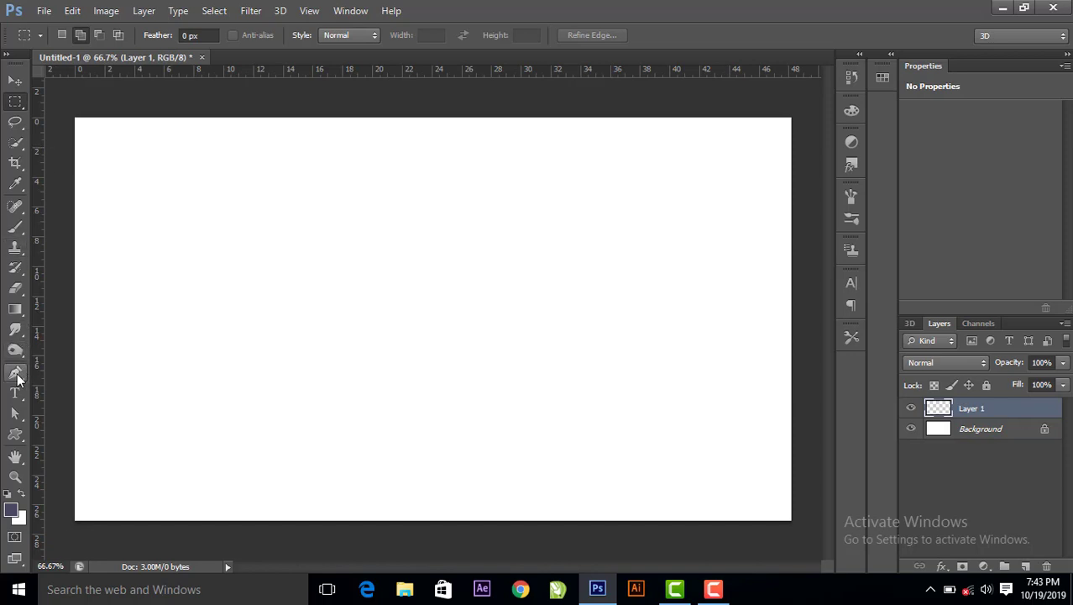
{"action": "left_click", "coordinate": [15, 372]}
{"action": "mouse_move", "coordinate": [267, 318]}
{"action": "left_mouse_down"}
{"action": "mouse_move", "coordinate": [303, 307]}
{"action": "mouse_move", "coordinate": [328, 324]}
{"action": "left_mouse_up"}
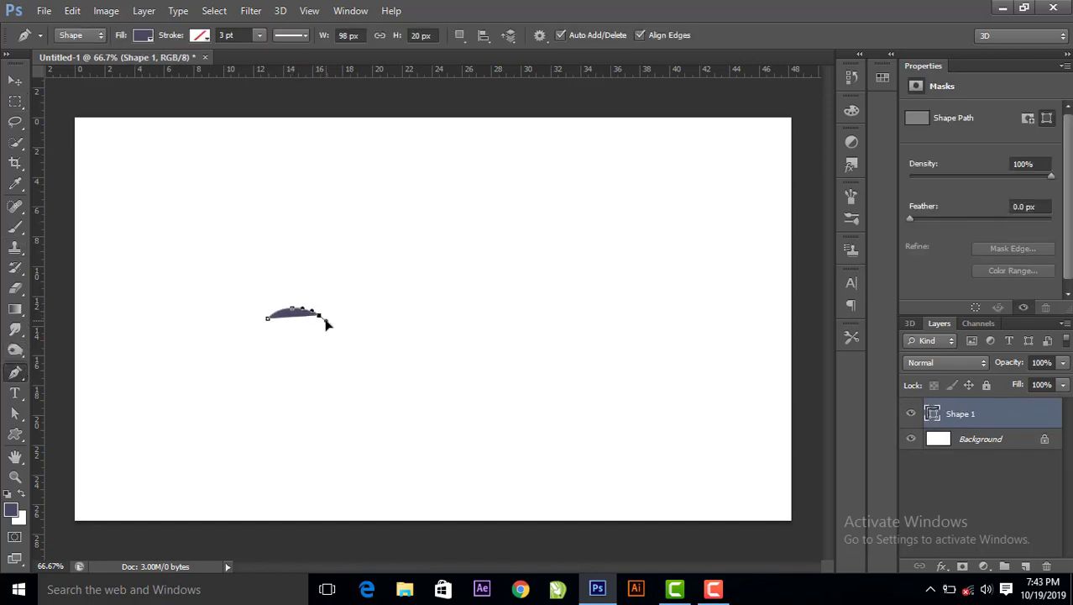
{"action": "key", "text": "ctrl+alt+z"}
{"action": "key", "text": "ctrl+alt+z"}
{"action": "key", "text": "ctrl+alt+z"}
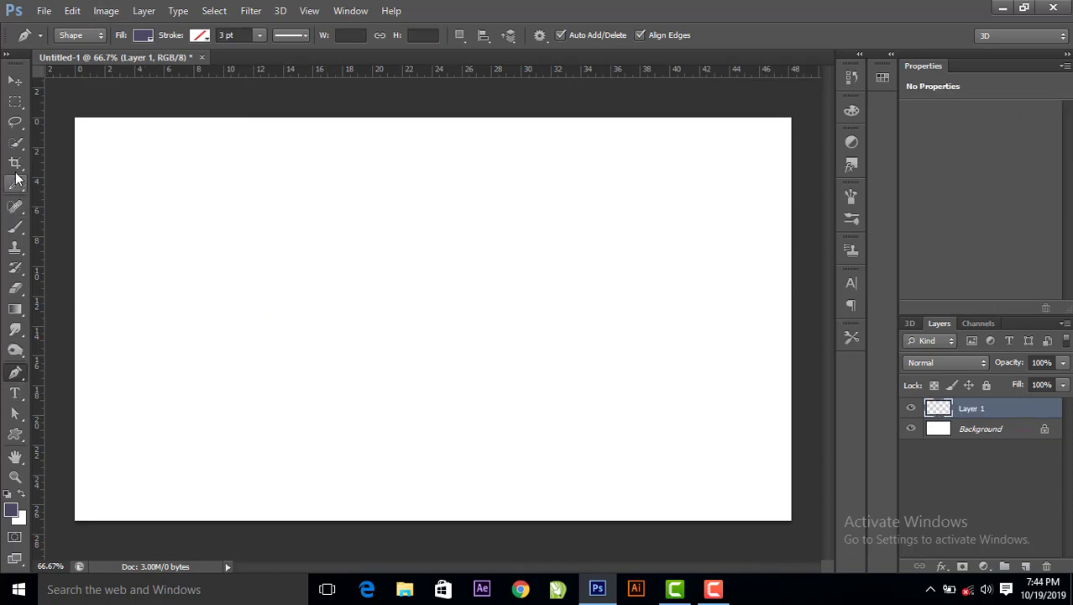
With the Pen in Path mode, draw a closed wavy-topped loaf outline on the left
{"action": "left_click", "coordinate": [101, 36]}
{"action": "left_click", "coordinate": [71, 60]}
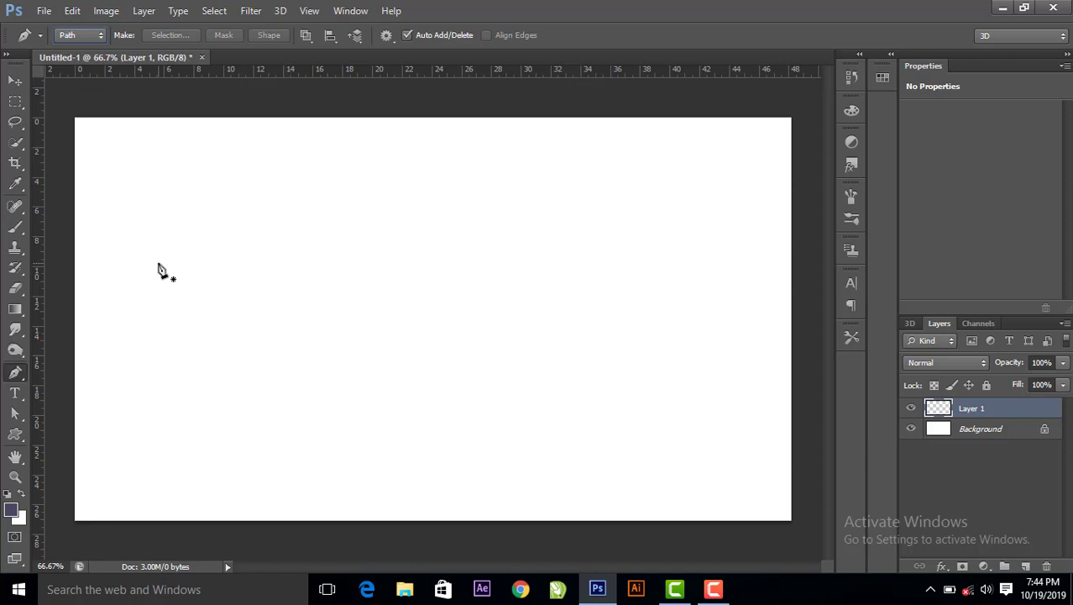
{"action": "left_click", "coordinate": [201, 328]}
{"action": "left_click_drag", "start_coordinate": [218, 305], "coordinate": [339, 316]}
{"action": "left_click", "coordinate": [358, 318]}
{"action": "left_click_drag", "start_coordinate": [373, 351], "coordinate": [338, 375]}
{"action": "left_click", "coordinate": [370, 372]}
{"action": "left_click", "coordinate": [304, 376]}
{"action": "left_click_drag", "start_coordinate": [262, 379], "coordinate": [194, 363]}
{"action": "left_click", "coordinate": [201, 328]}
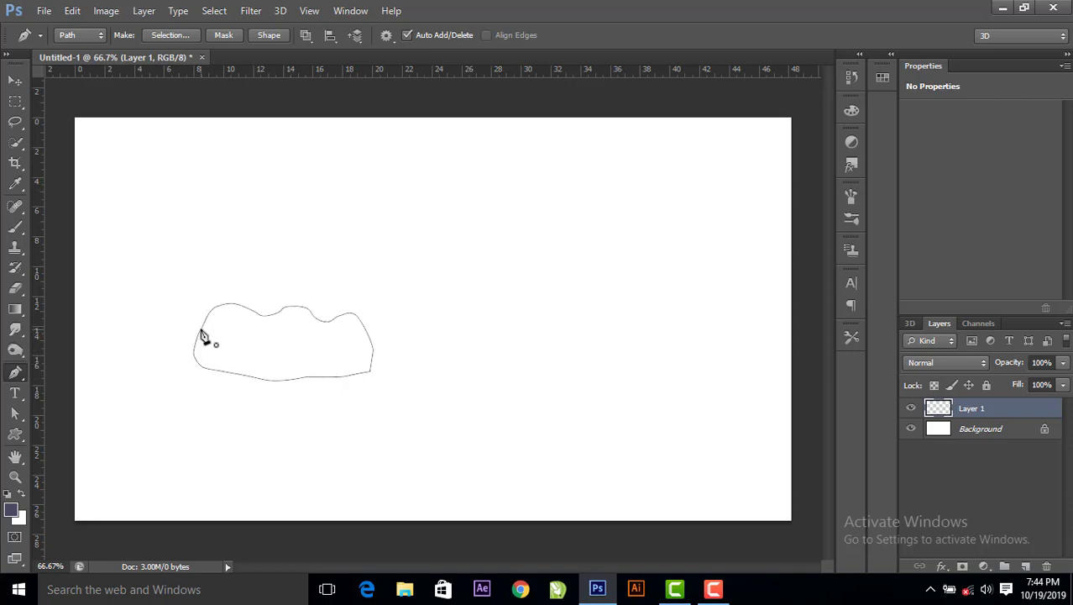
Drag the loaf path's bottom-right anchor with Direct Selection to reshape the lower curve
{"action": "left_click", "coordinate": [15, 413]}
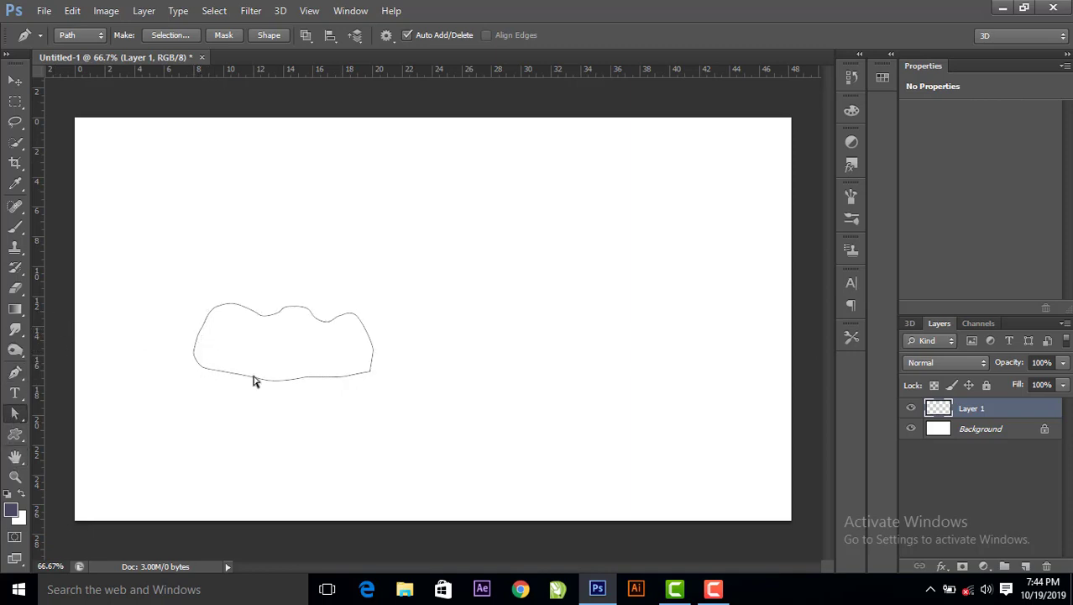
{"action": "left_click", "coordinate": [372, 373]}
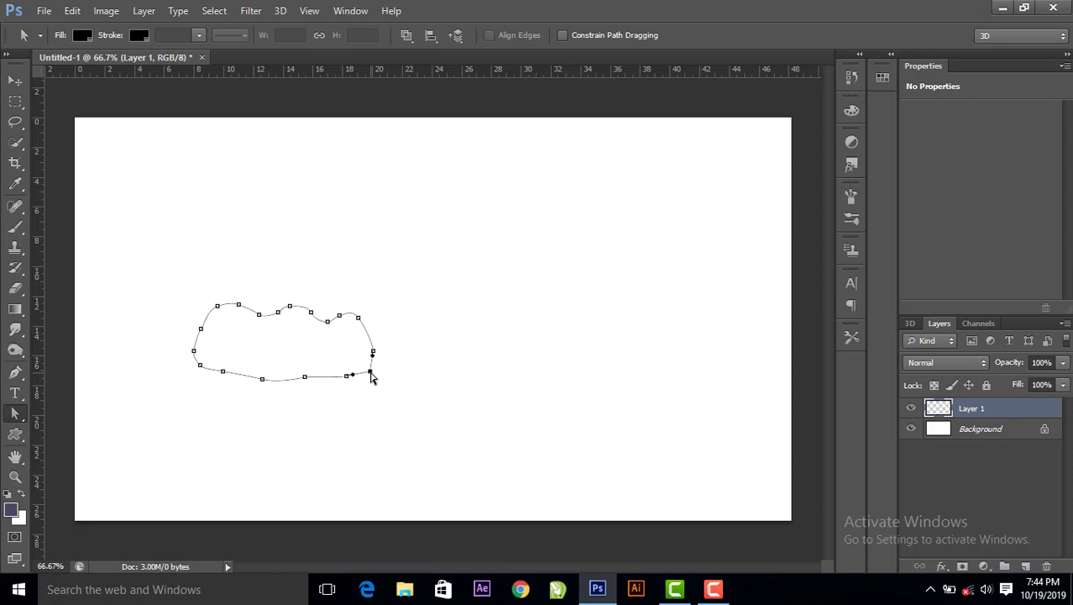
{"action": "mouse_move", "coordinate": [347, 376]}
{"action": "left_mouse_down"}
{"action": "mouse_move", "coordinate": [360, 382]}
{"action": "mouse_move", "coordinate": [309, 382]}
{"action": "left_mouse_up"}
{"action": "left_click", "coordinate": [391, 379]}
Adjust the top-edge anchors to smooth the wavy bumps, then deselect the path
{"action": "left_click", "coordinate": [307, 379]}
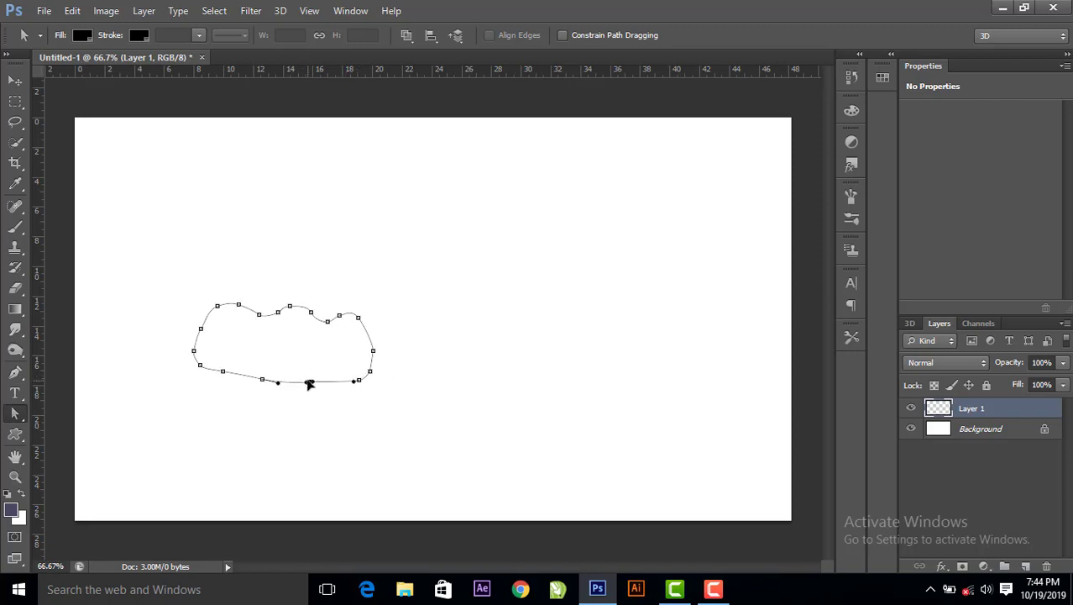
{"action": "left_click", "coordinate": [278, 312]}
{"action": "left_click_drag", "start_coordinate": [288, 308], "coordinate": [296, 309]}
{"action": "left_click", "coordinate": [327, 322]}
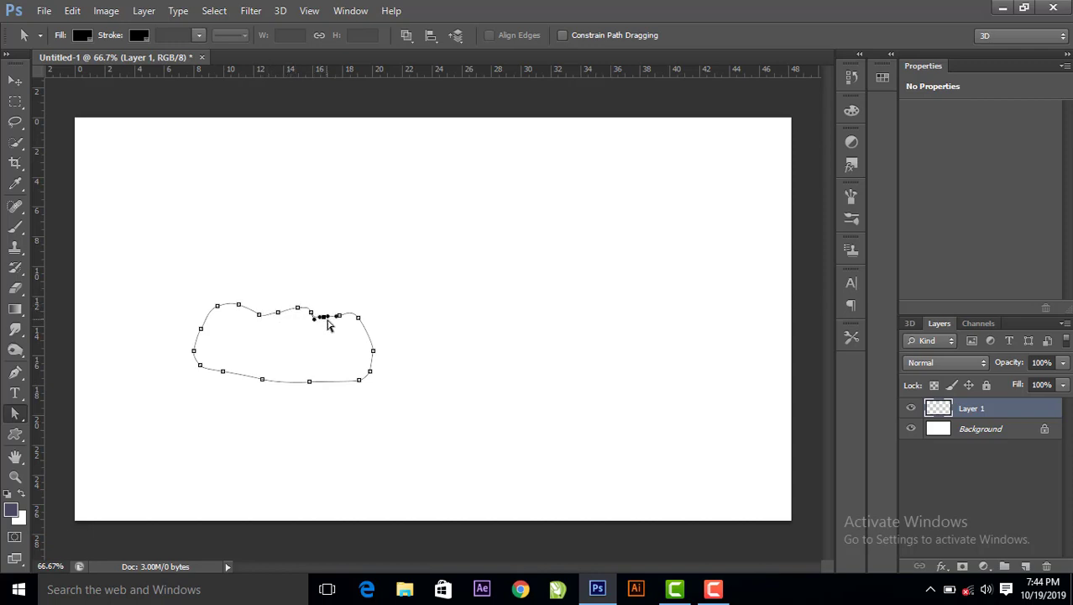
{"action": "left_click", "coordinate": [390, 338]}
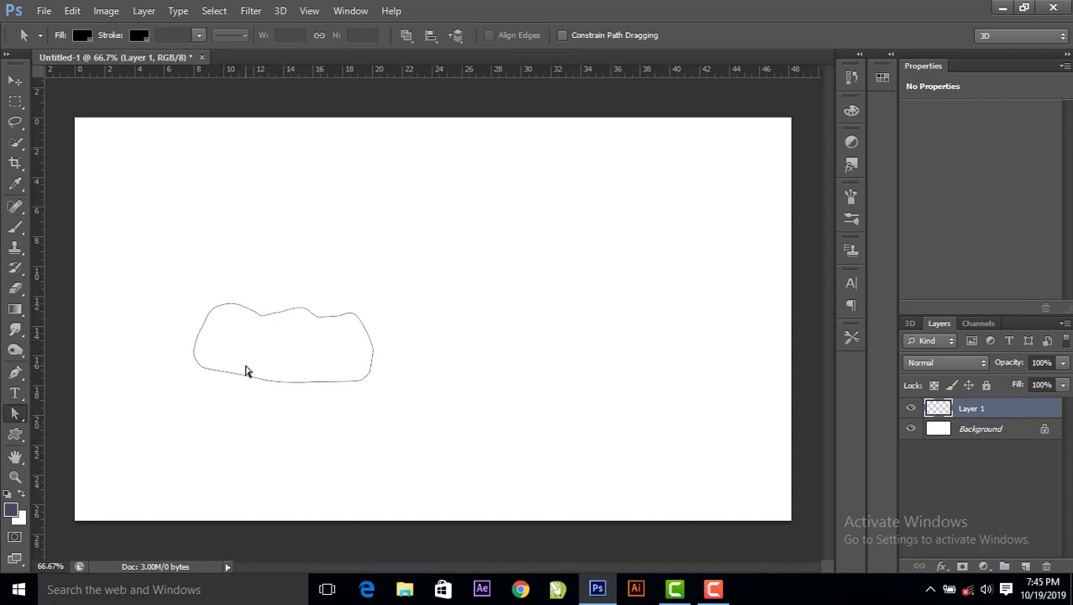
{"action": "left_click", "coordinate": [372, 356]}
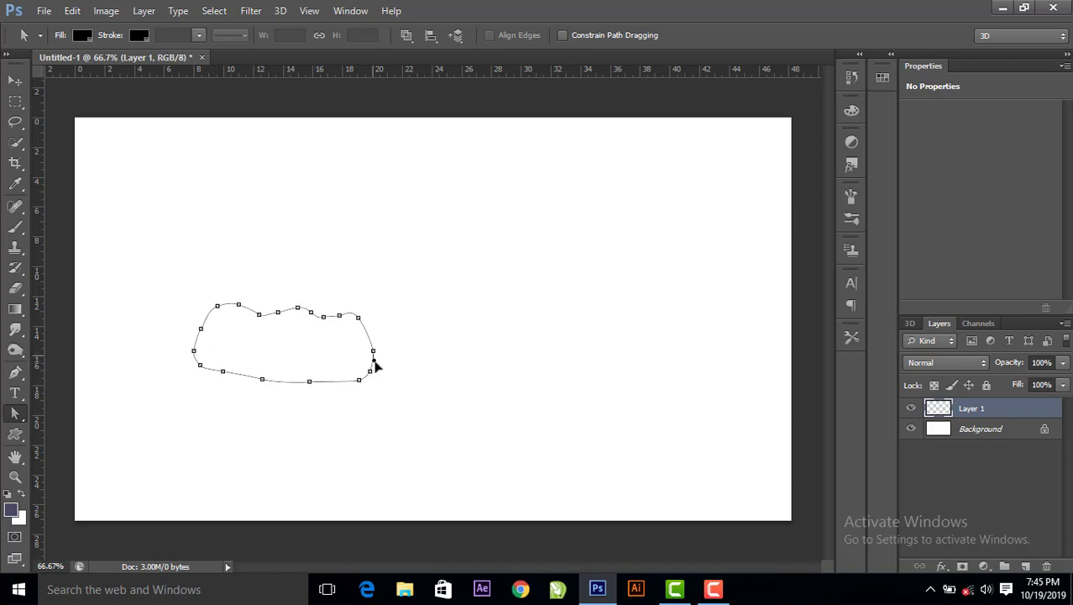
{"action": "left_click", "coordinate": [396, 363]}
Extrude the loaf path with 3D > New 3D Extrusion from Selected Path
{"action": "left_click", "coordinate": [15, 80]}
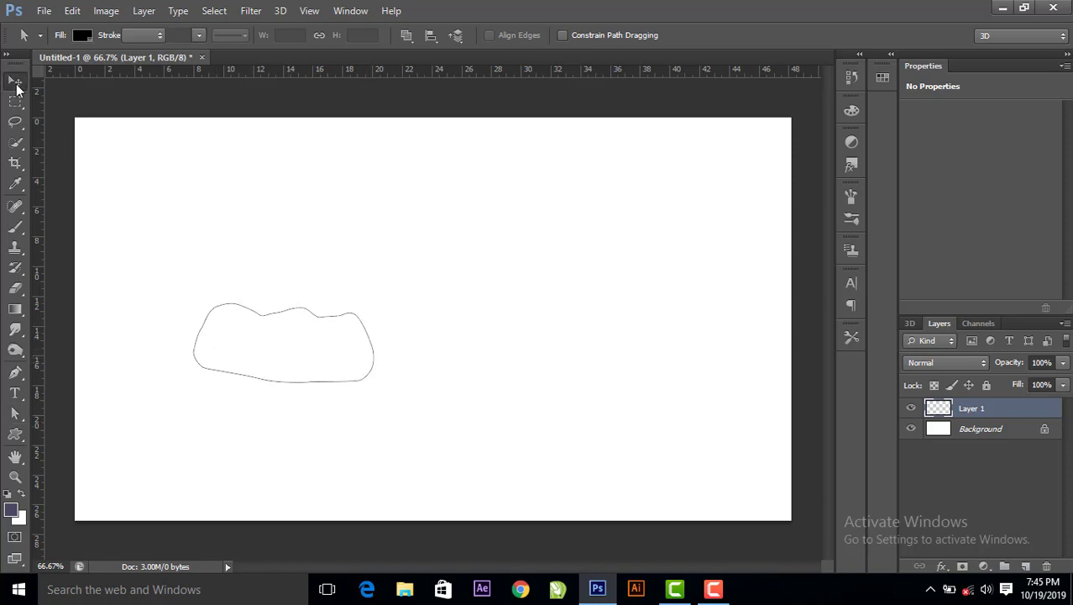
{"action": "left_click", "coordinate": [282, 12]}
{"action": "left_click", "coordinate": [323, 80]}
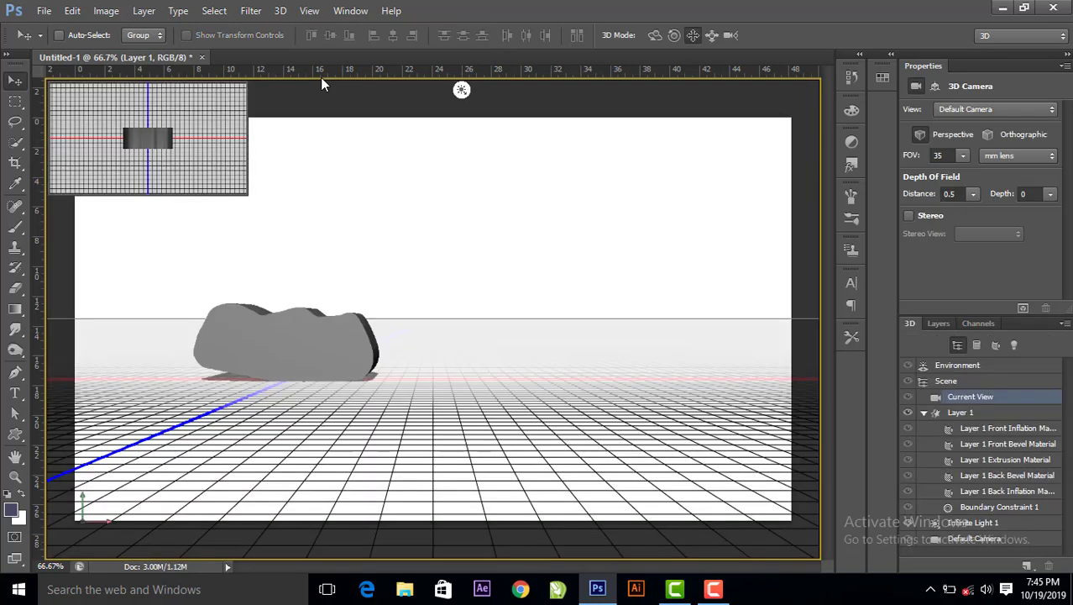
Select the loaf mesh and apply an inflated Shape Preset to round it
{"action": "left_click", "coordinate": [655, 34]}
{"action": "mouse_move", "coordinate": [472, 228]}
{"action": "left_mouse_down"}
{"action": "mouse_move", "coordinate": [470, 255]}
{"action": "mouse_move", "coordinate": [474, 242]}
{"action": "left_mouse_up"}
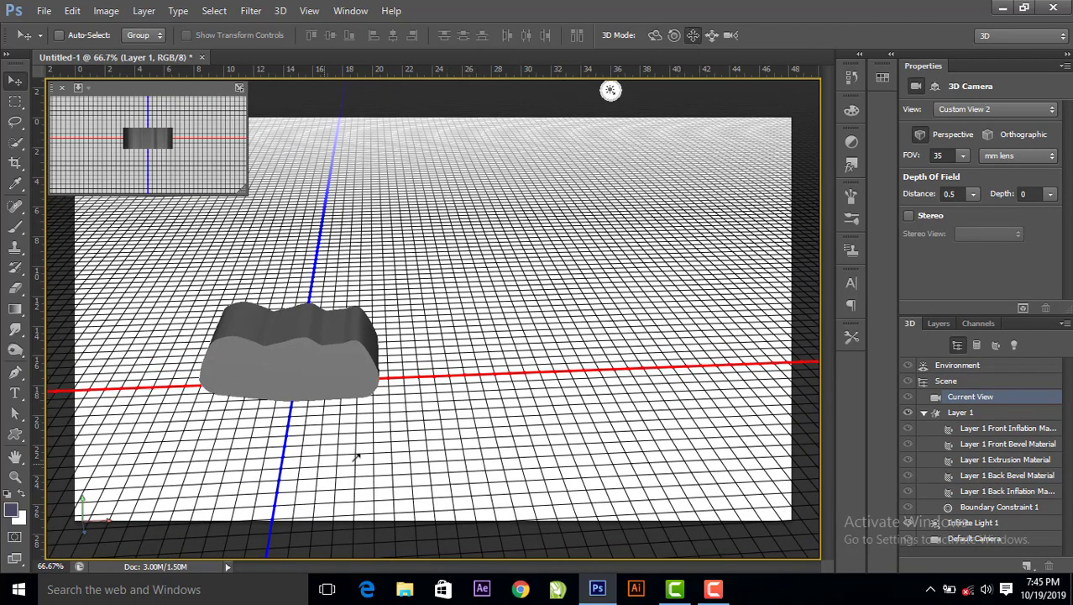
{"action": "left_click_drag", "start_coordinate": [356, 456], "coordinate": [424, 457]}
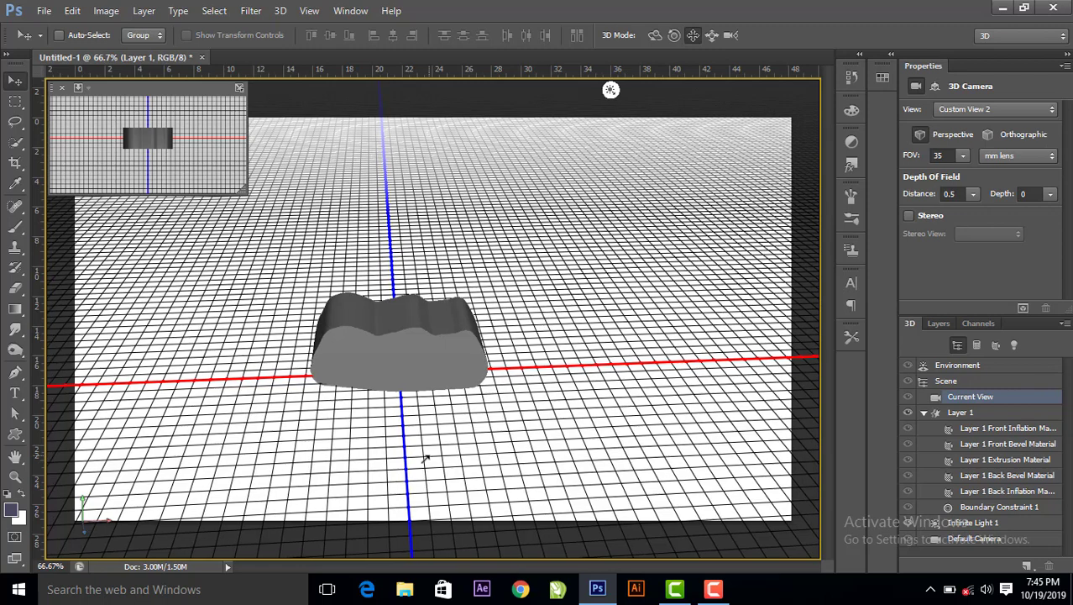
{"action": "left_click", "coordinate": [412, 350]}
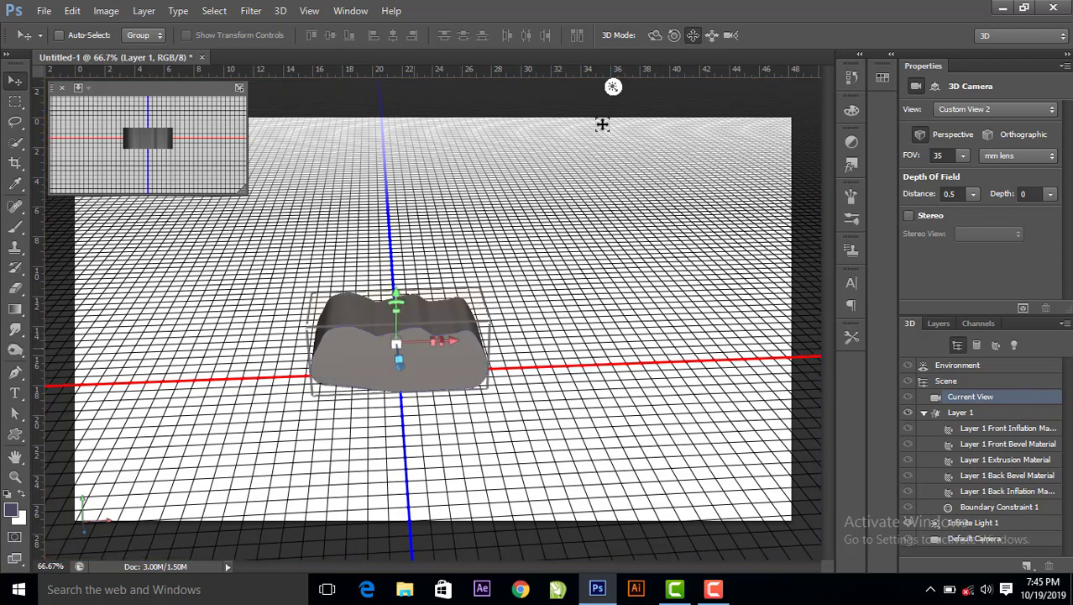
{"action": "left_click", "coordinate": [654, 35]}
{"action": "left_click", "coordinate": [941, 179]}
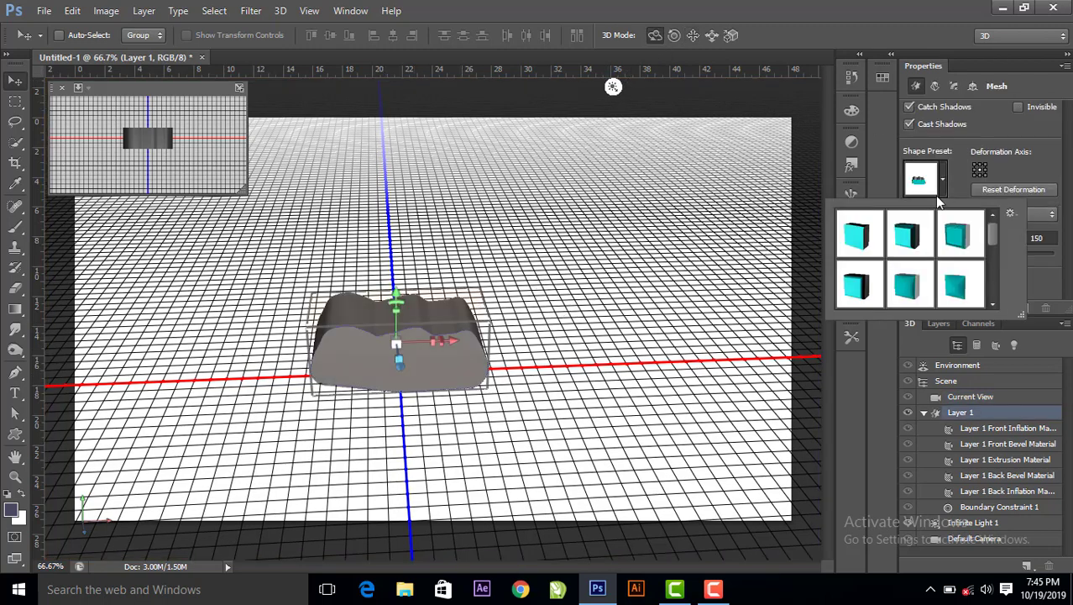
{"action": "left_click", "coordinate": [906, 287]}
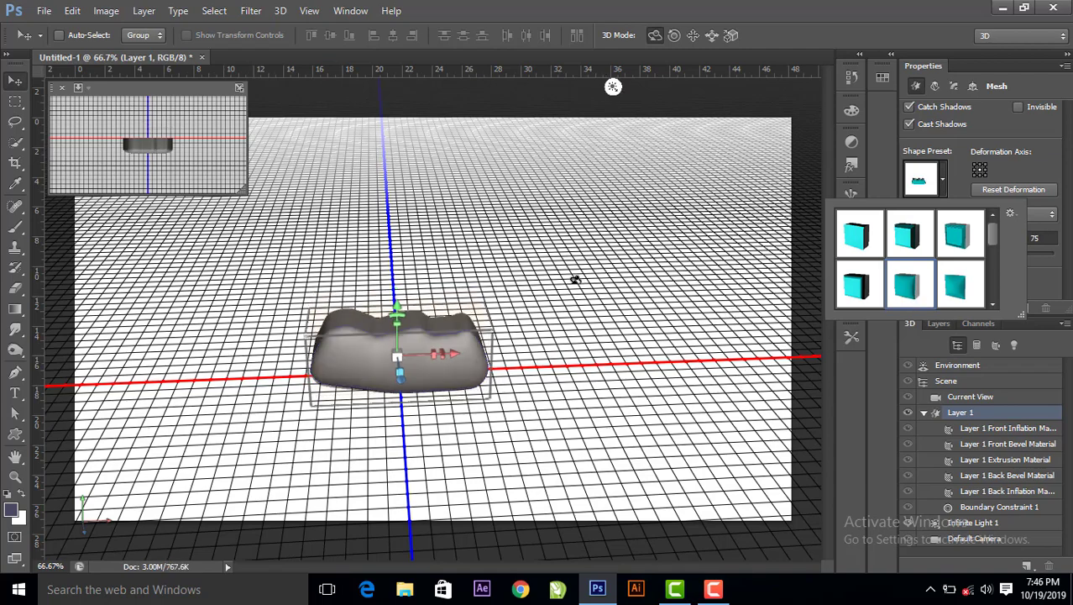
Orbit to view the loaf at an angle, then reselect it and expand its materials
{"action": "left_click", "coordinate": [576, 279]}
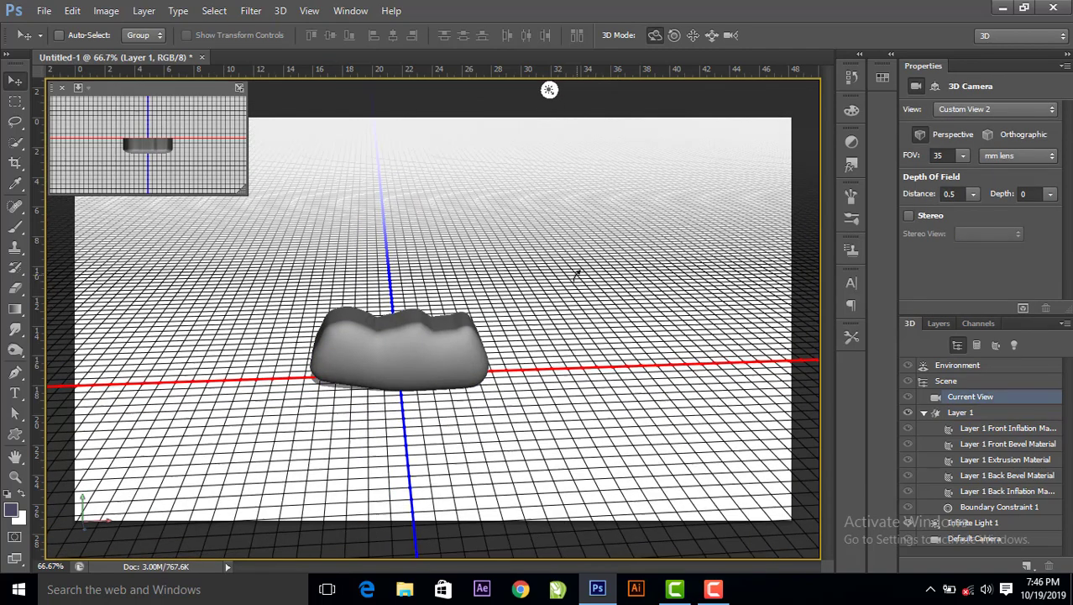
{"action": "left_click_drag", "start_coordinate": [576, 280], "coordinate": [545, 274]}
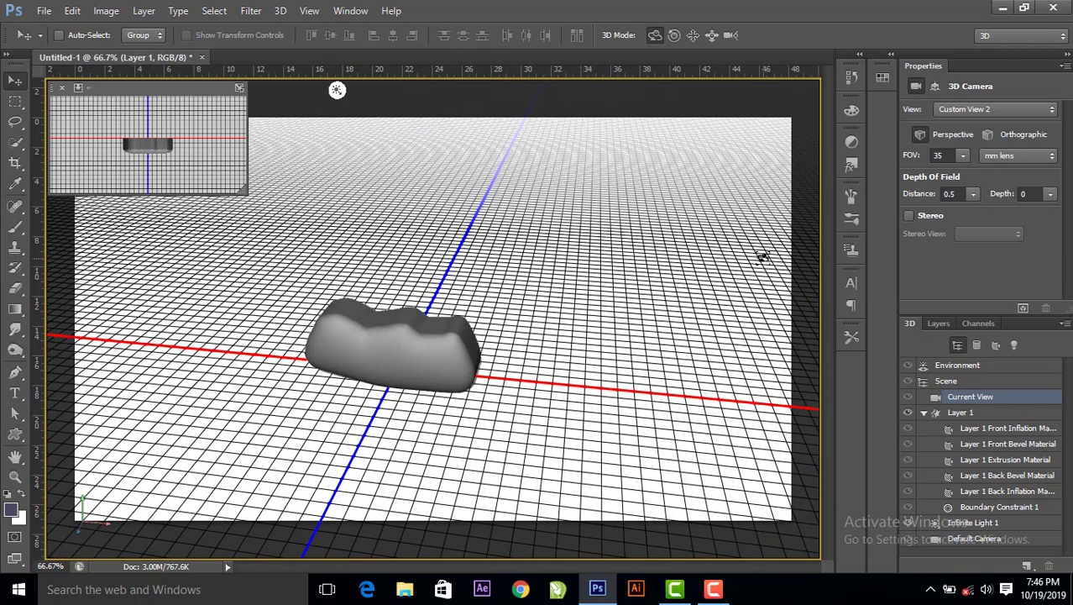
{"action": "left_click", "coordinate": [393, 346]}
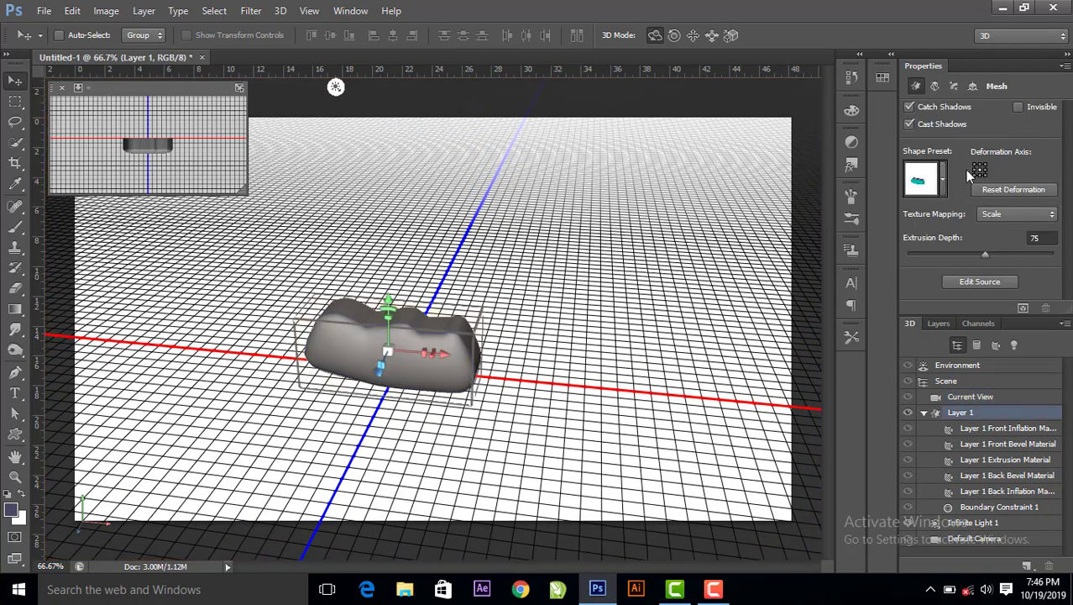
{"action": "left_click", "coordinate": [923, 413]}
Apply the Wood Balsa material preset to the loaf's extrusion material
{"action": "left_click", "coordinate": [1023, 467]}
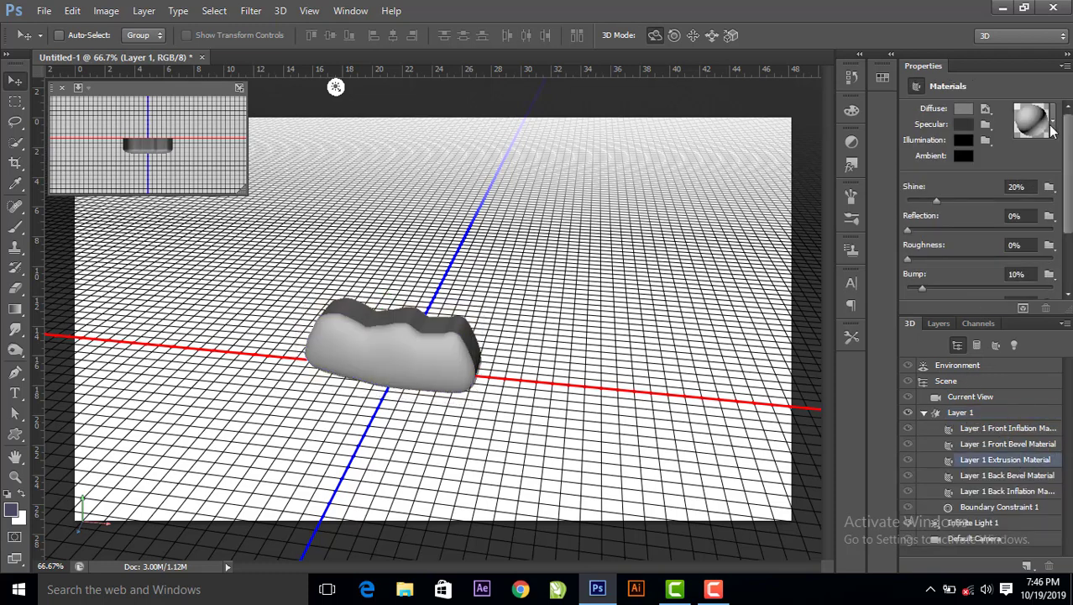
{"action": "left_click", "coordinate": [1052, 126]}
{"action": "scroll", "coordinate": [974, 252], "scroll_direction": "down", "scroll_amount": 3}
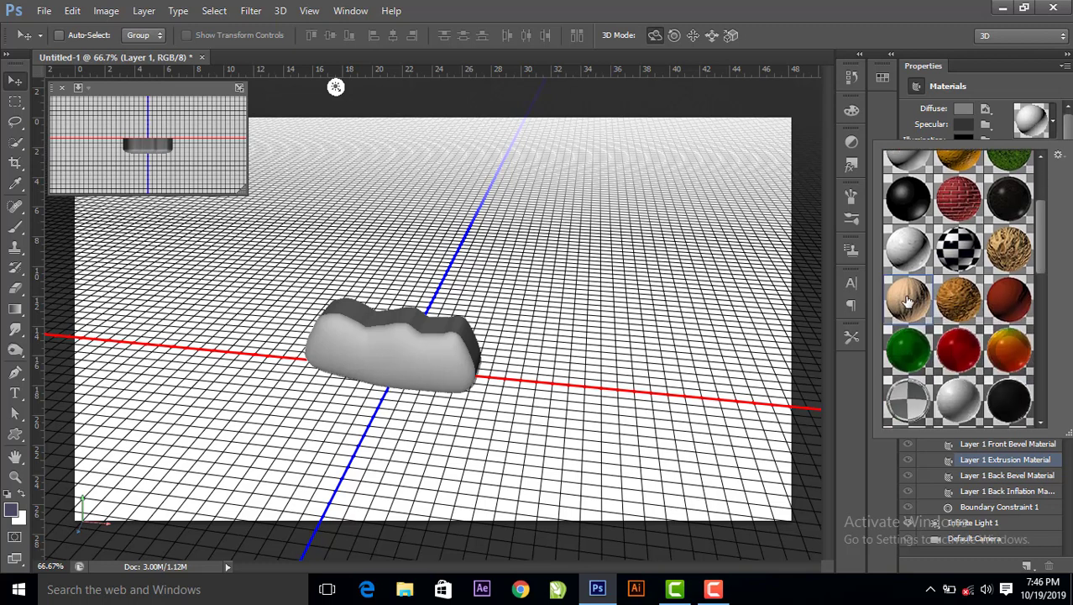
{"action": "left_click", "coordinate": [907, 301]}
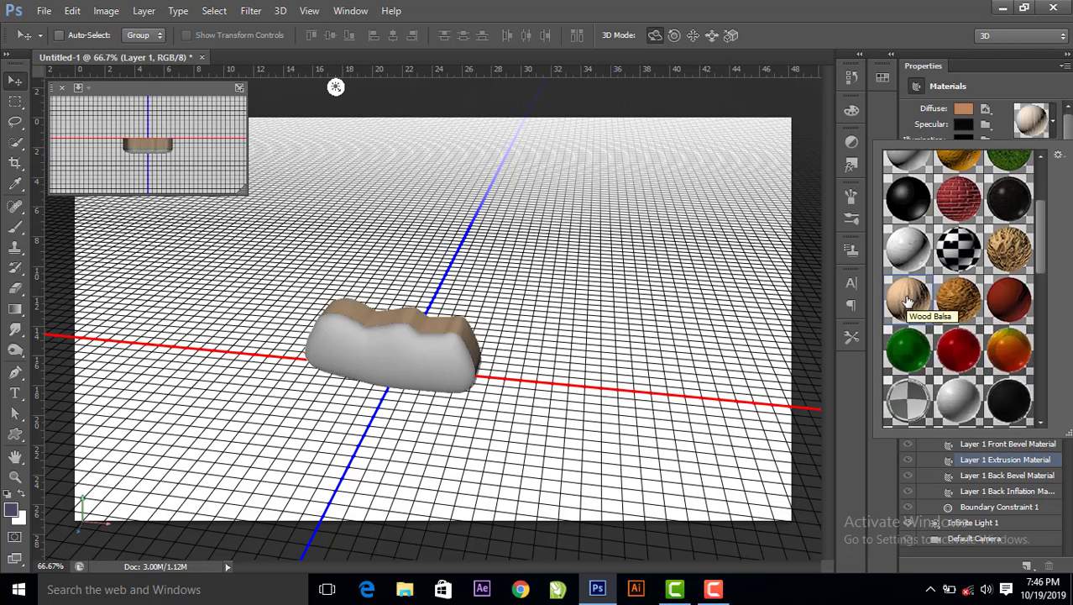
{"action": "left_click", "coordinate": [1053, 125]}
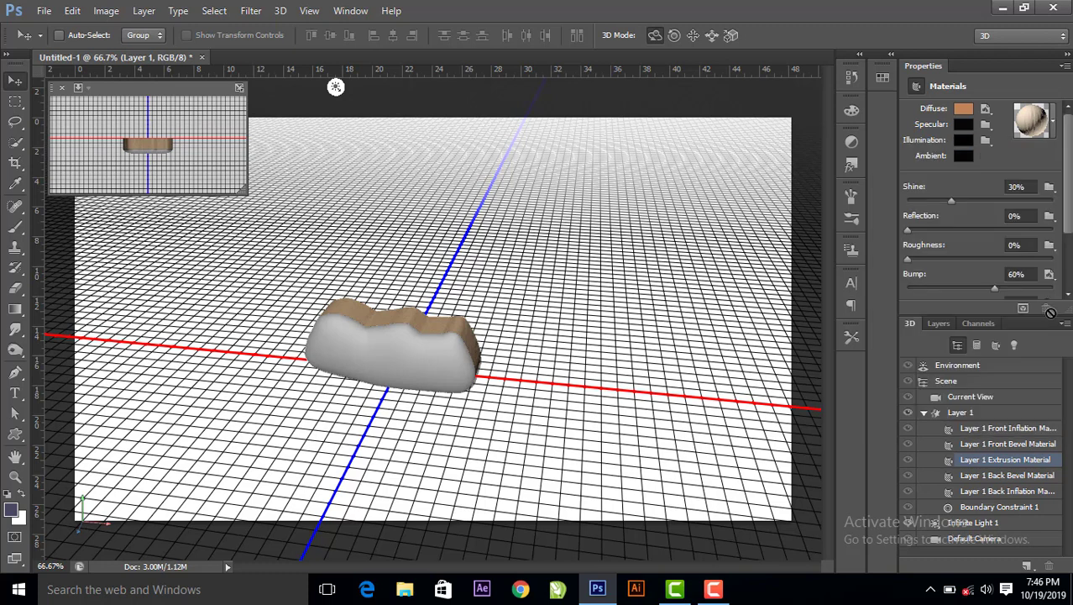
Apply the tan textured preset to the Front Inflation material
{"action": "left_click", "coordinate": [1010, 428]}
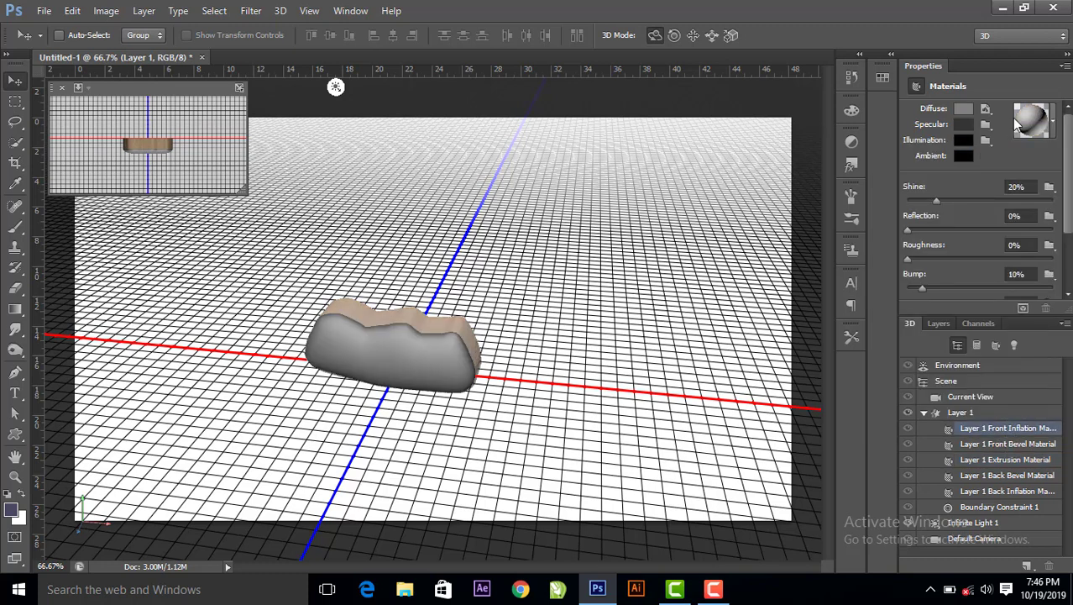
{"action": "left_click", "coordinate": [1053, 125]}
{"action": "left_click", "coordinate": [909, 306]}
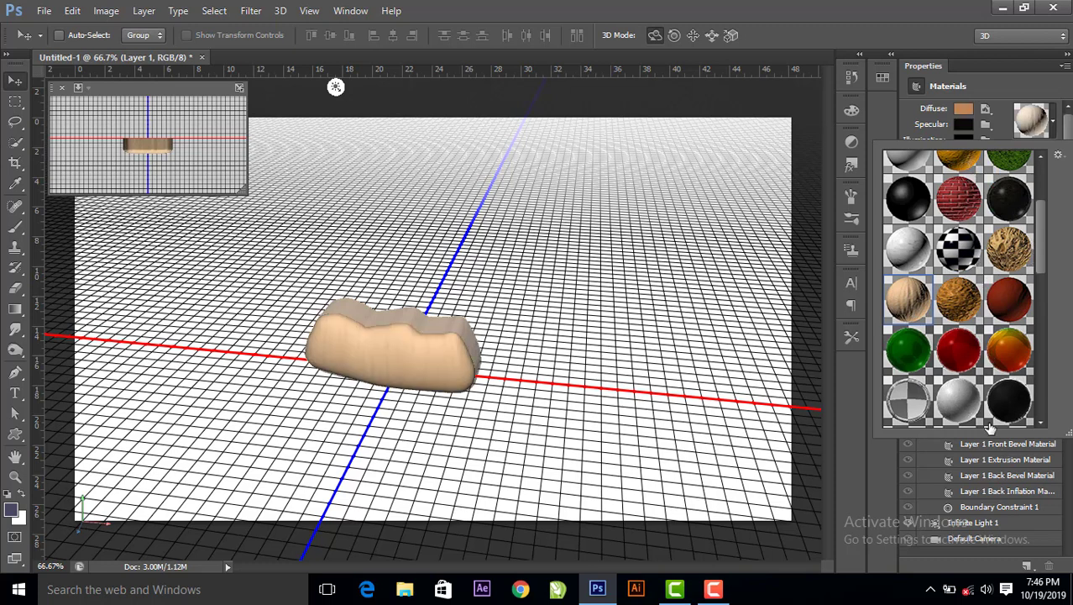
{"action": "left_click", "coordinate": [1013, 464]}
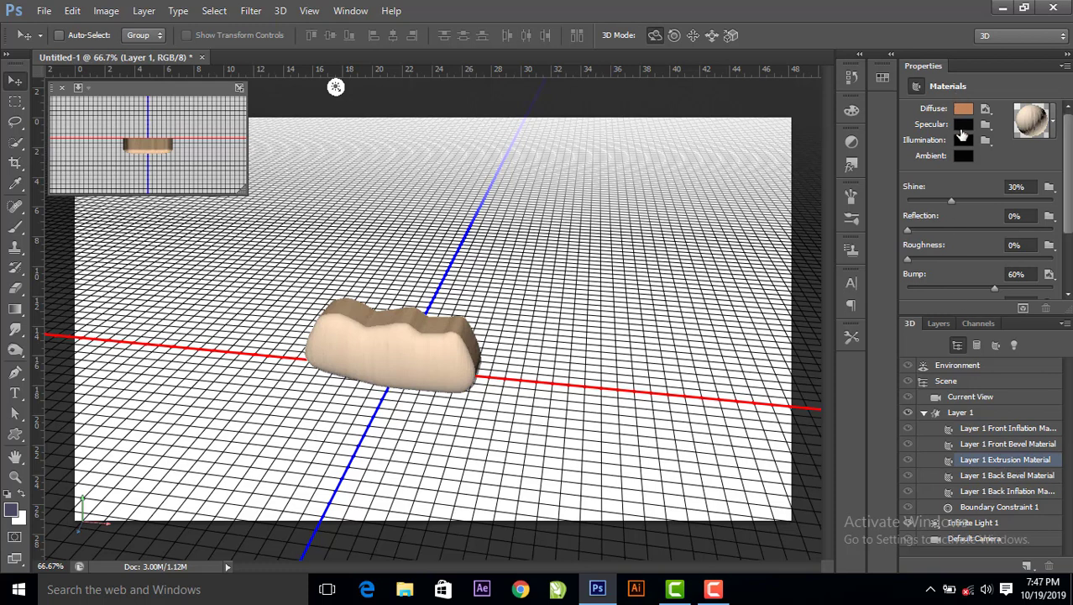
Set the extrusion material's Specular to light orange and Ambient to orange
{"action": "left_click", "coordinate": [962, 126]}
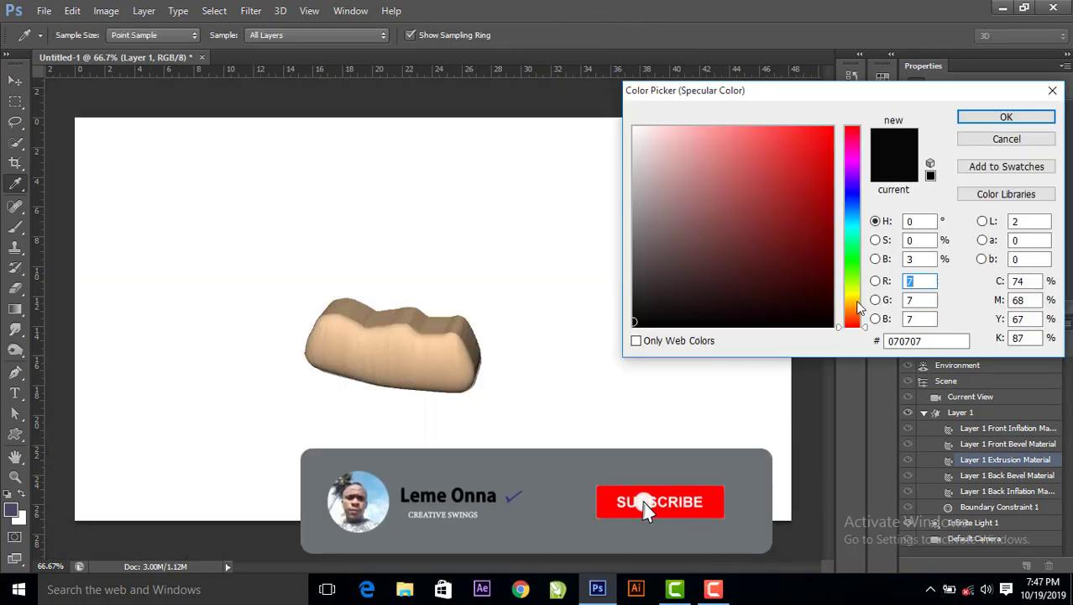
{"action": "left_click_drag", "start_coordinate": [858, 309], "coordinate": [855, 313]}
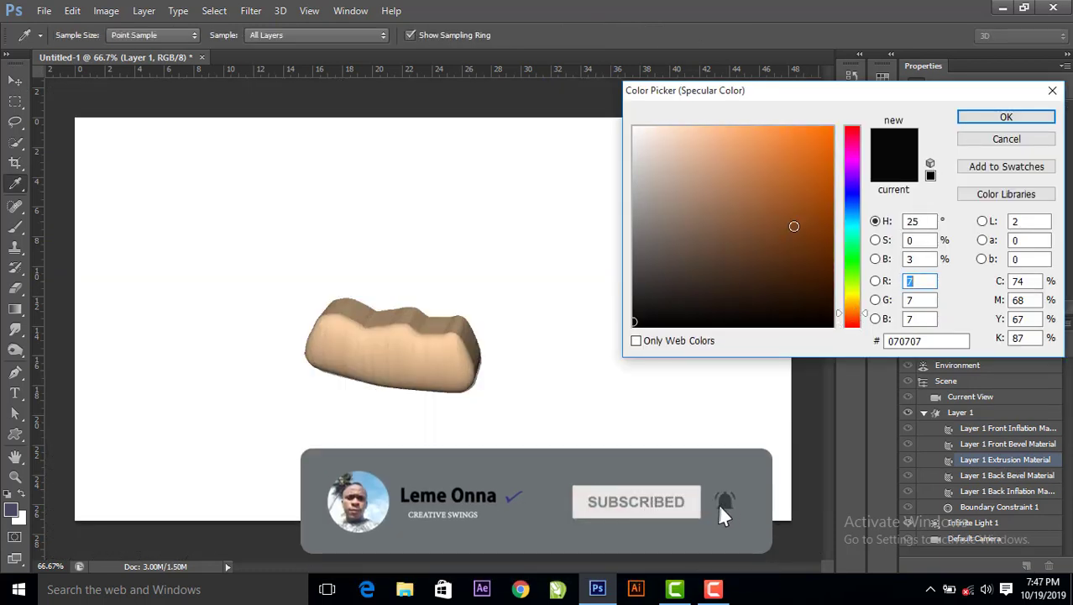
{"action": "left_click_drag", "start_coordinate": [758, 183], "coordinate": [729, 133]}
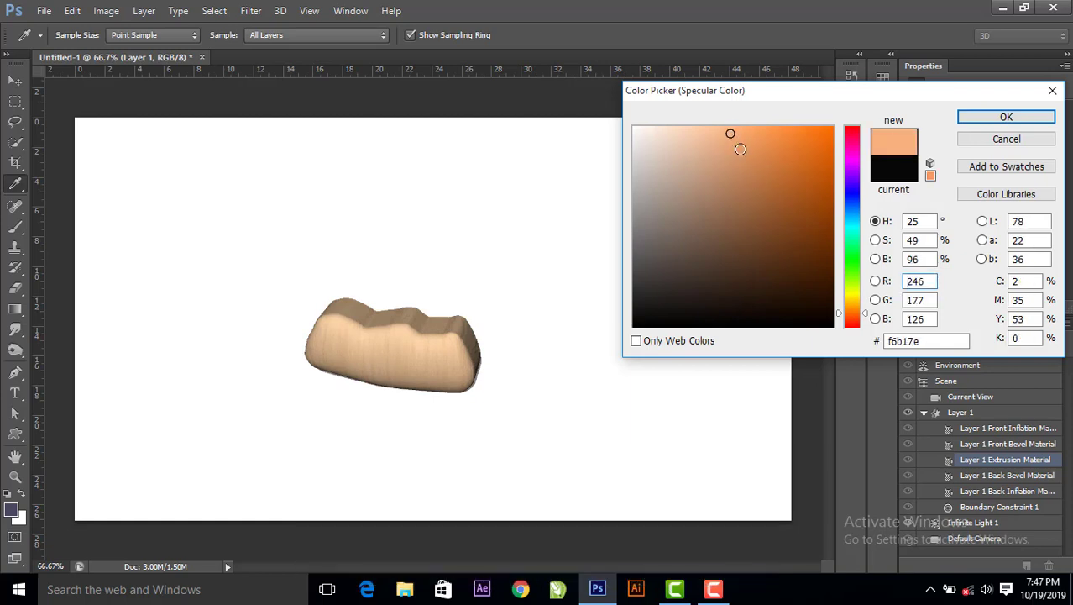
{"action": "left_click", "coordinate": [1007, 115]}
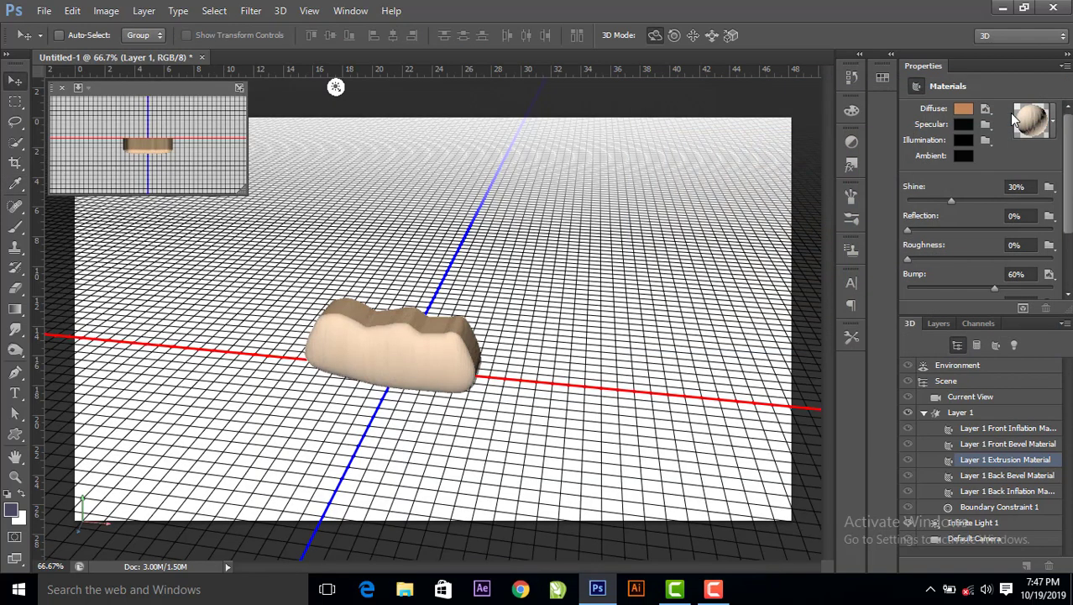
{"action": "left_click", "coordinate": [963, 157]}
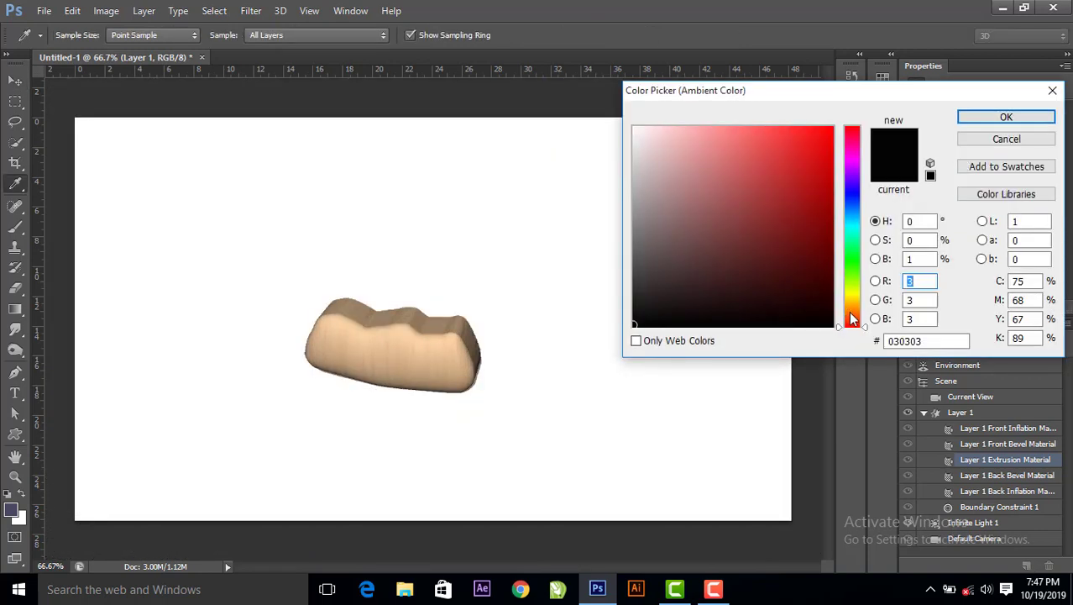
{"action": "left_click_drag", "start_coordinate": [850, 312], "coordinate": [853, 310]}
{"action": "left_click", "coordinate": [759, 160]}
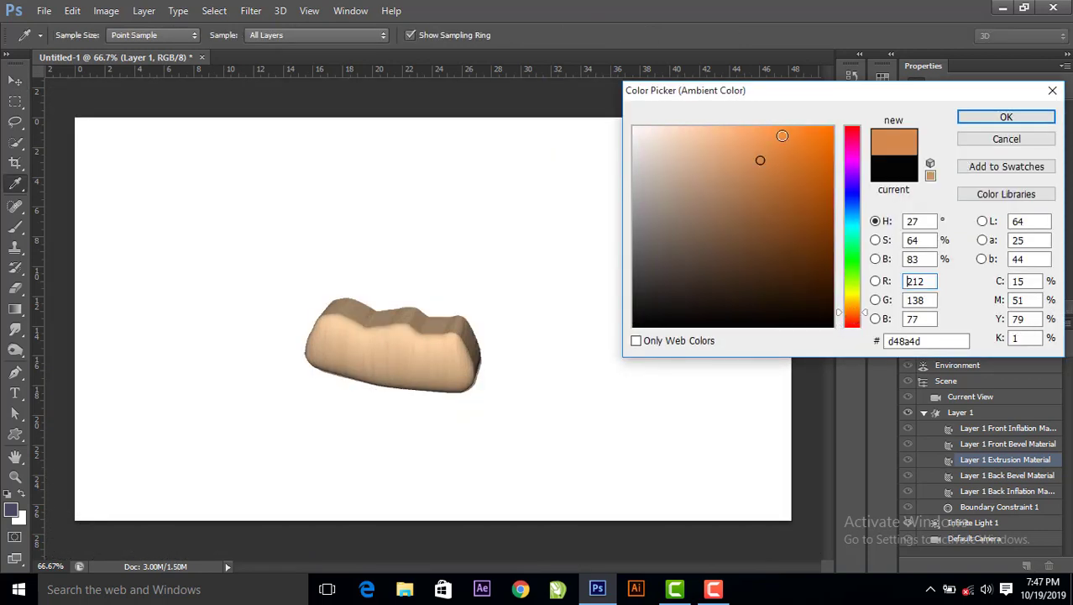
{"action": "left_click", "coordinate": [983, 119]}
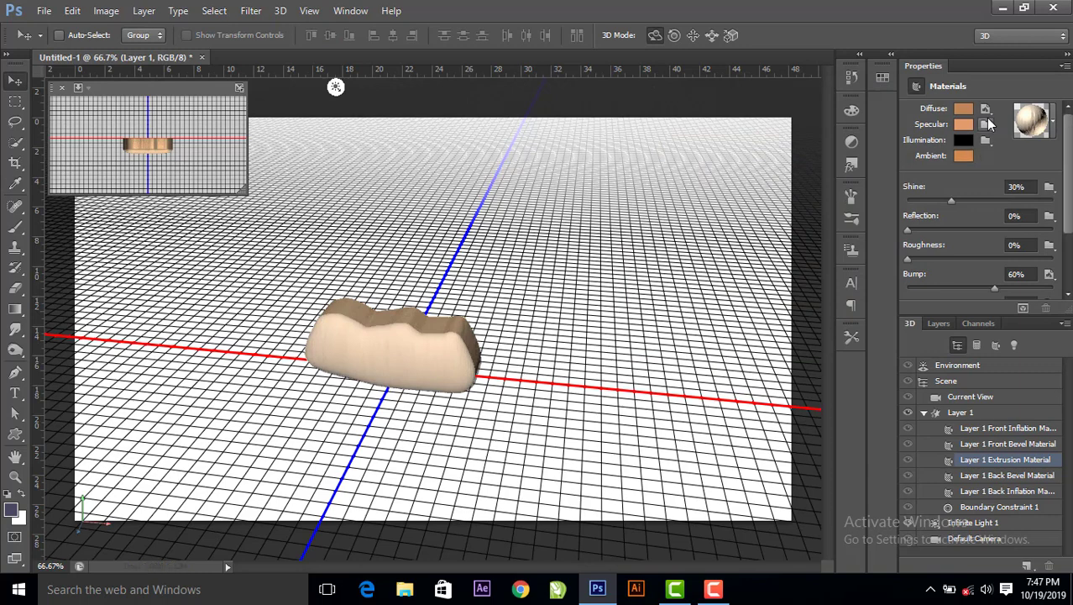
Set the extrusion material's Illumination colour to dark brown
{"action": "left_click", "coordinate": [963, 140]}
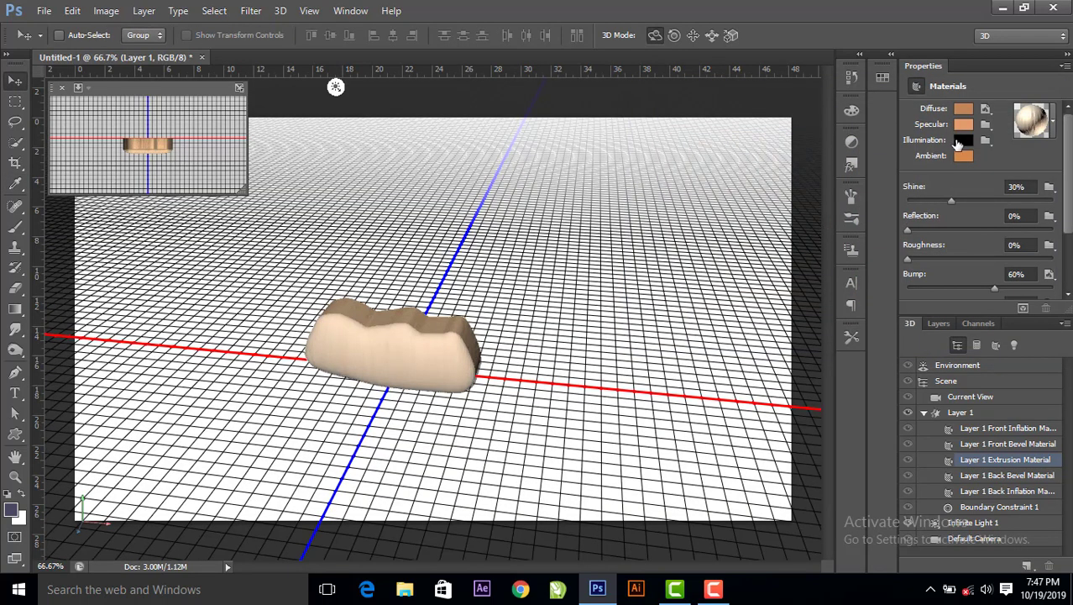
{"action": "left_click", "coordinate": [958, 141]}
{"action": "left_click", "coordinate": [851, 311]}
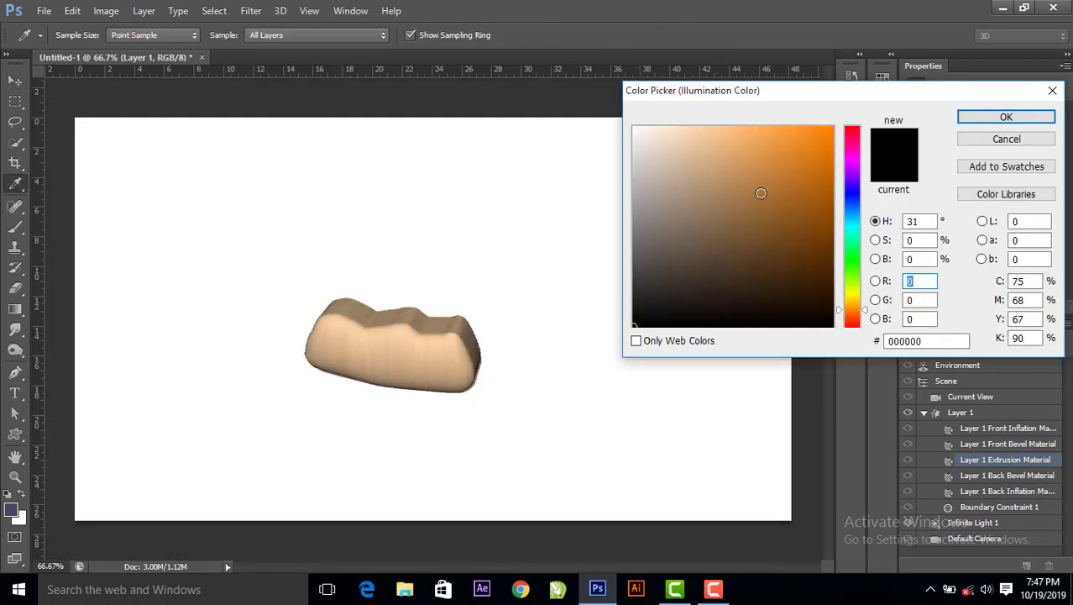
{"action": "left_click", "coordinate": [758, 176]}
{"action": "left_click", "coordinate": [794, 230]}
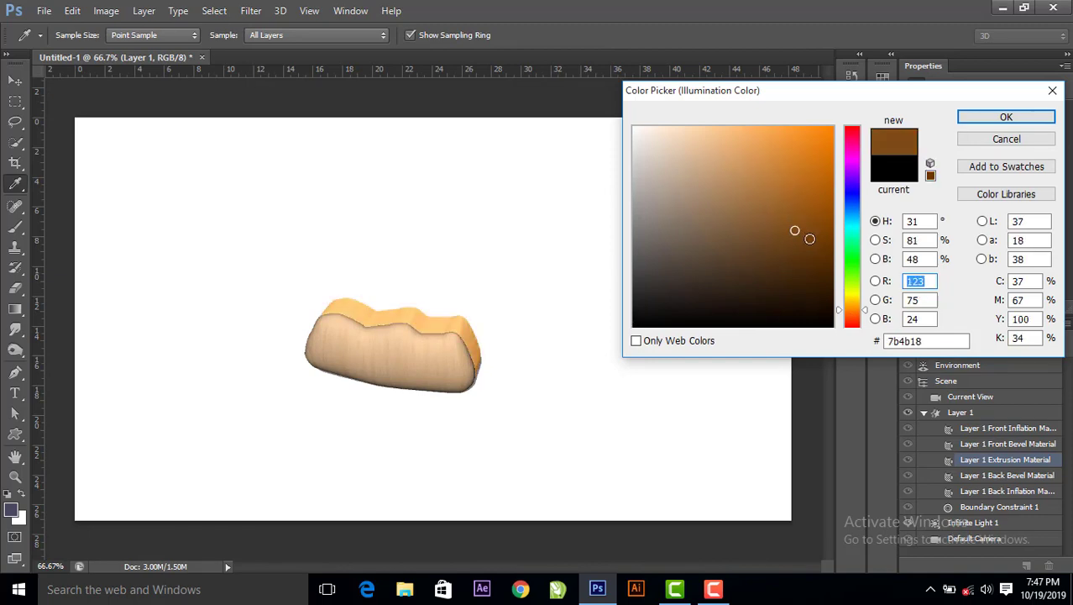
{"action": "left_click_drag", "start_coordinate": [810, 238], "coordinate": [818, 259]}
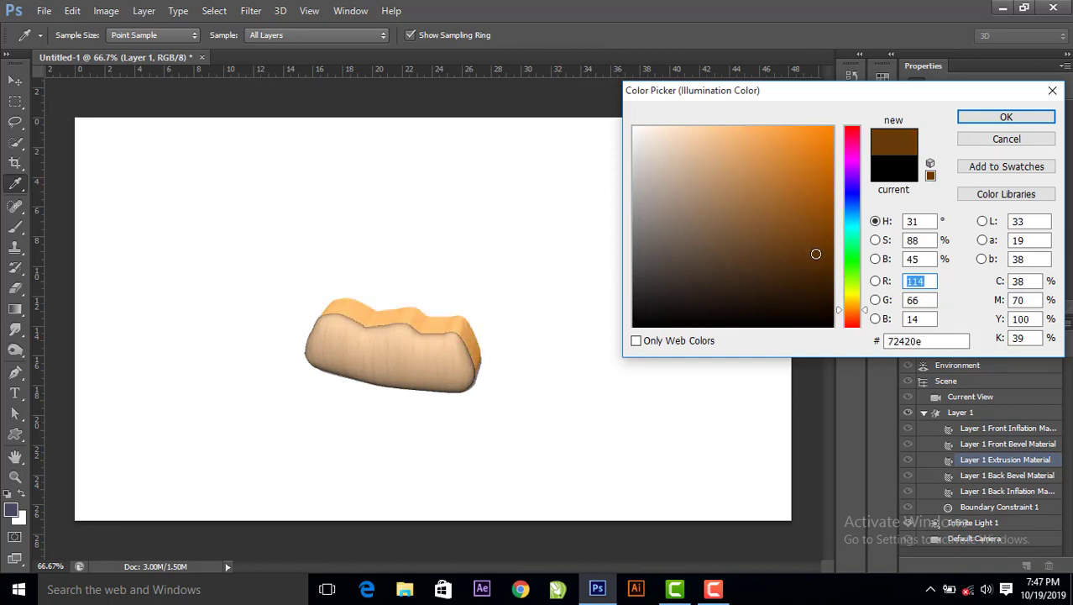
{"action": "left_click", "coordinate": [999, 118]}
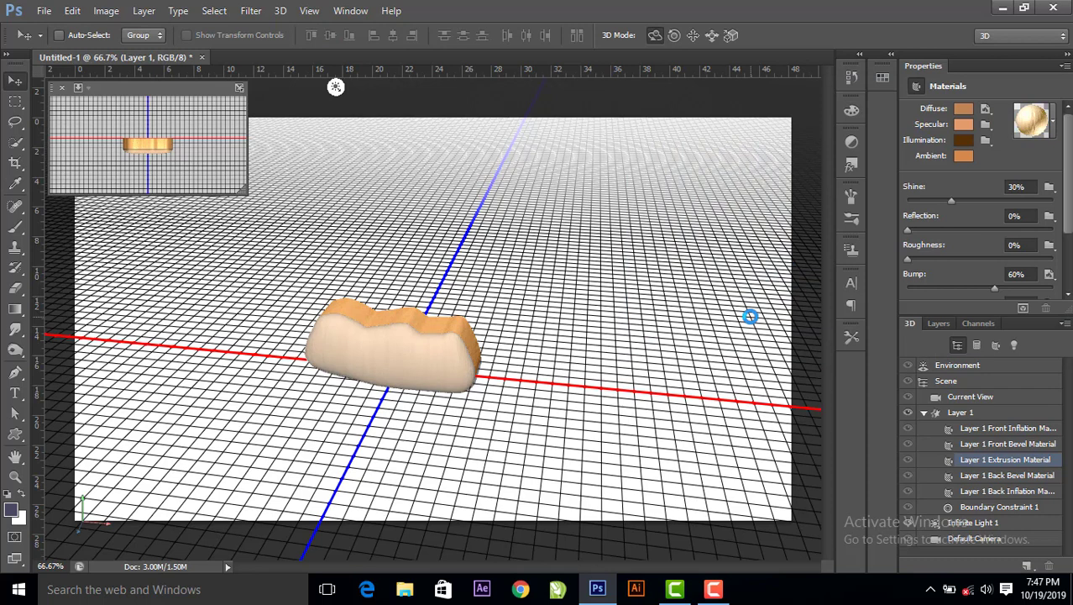
Give the Front Inflation material Ambient and Specular colours sampled from the loaf's orange
{"action": "left_click", "coordinate": [995, 429]}
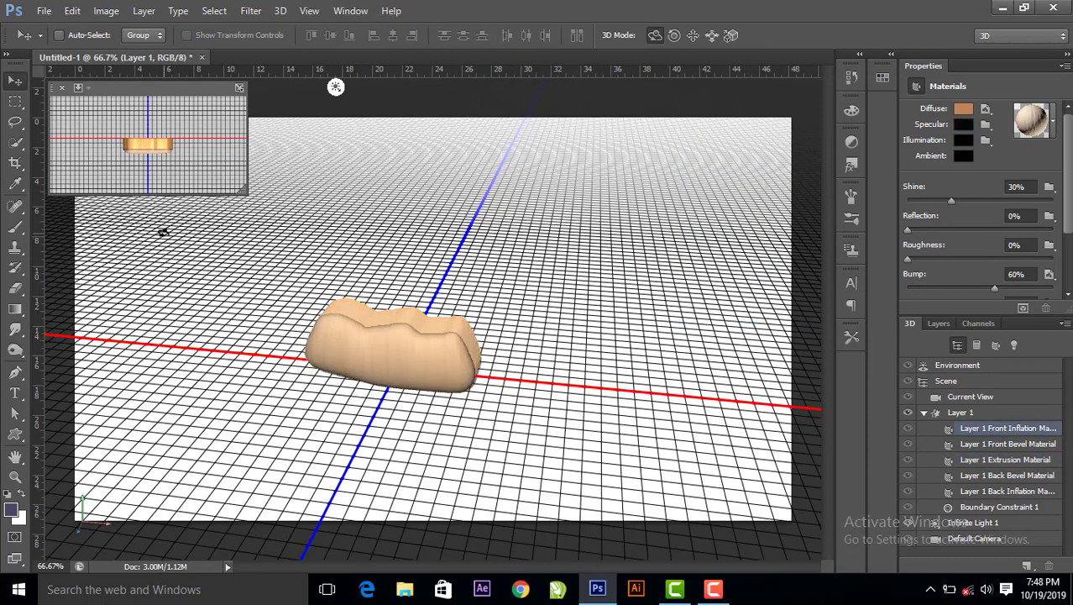
{"action": "left_click", "coordinate": [17, 415]}
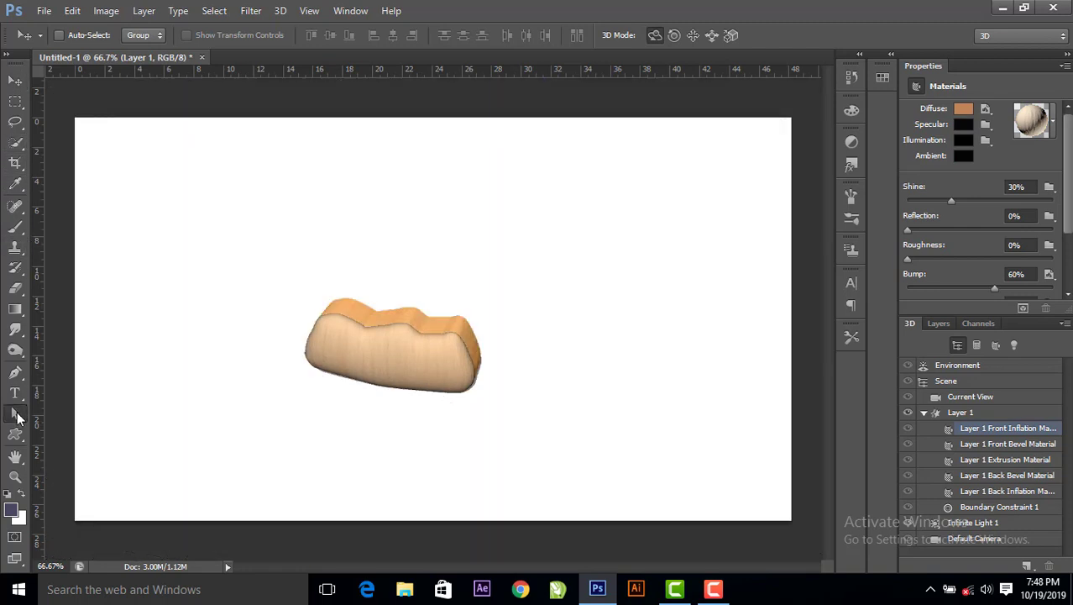
{"action": "left_click", "coordinate": [15, 81]}
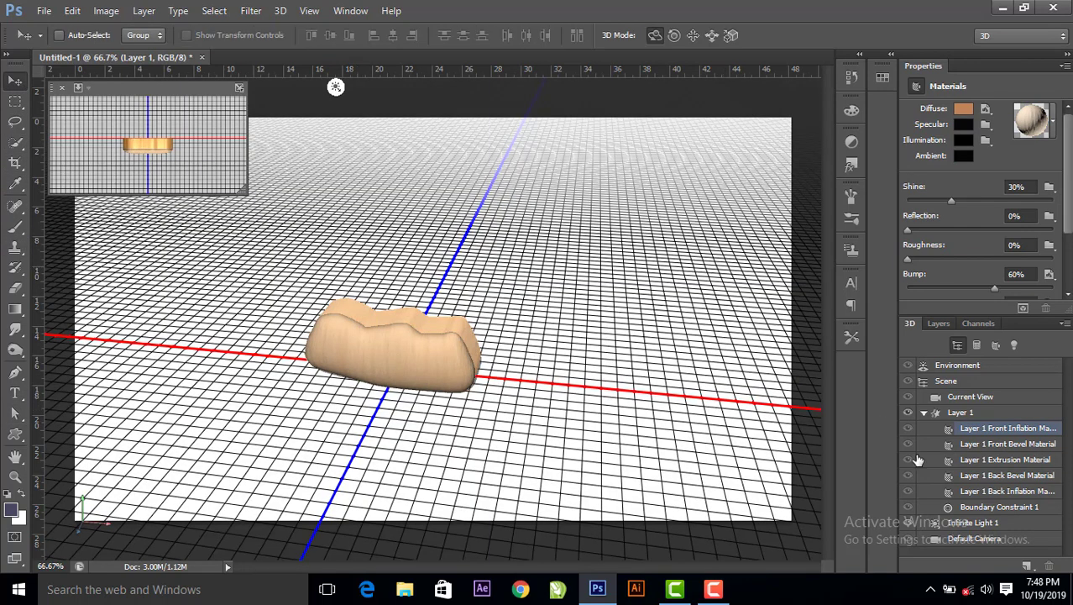
{"action": "left_click", "coordinate": [962, 157]}
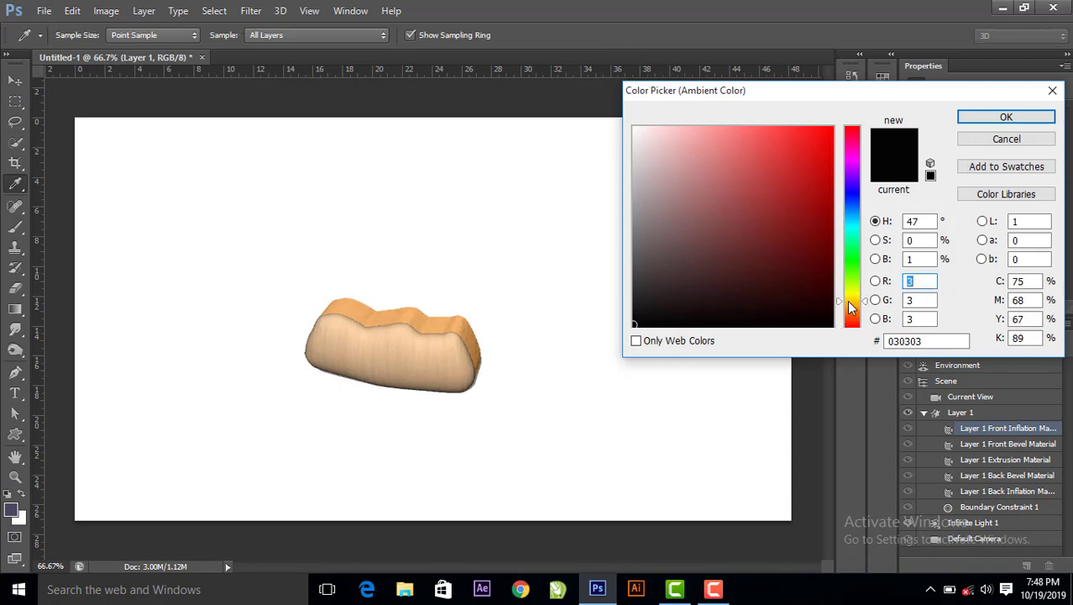
{"action": "left_click", "coordinate": [450, 321]}
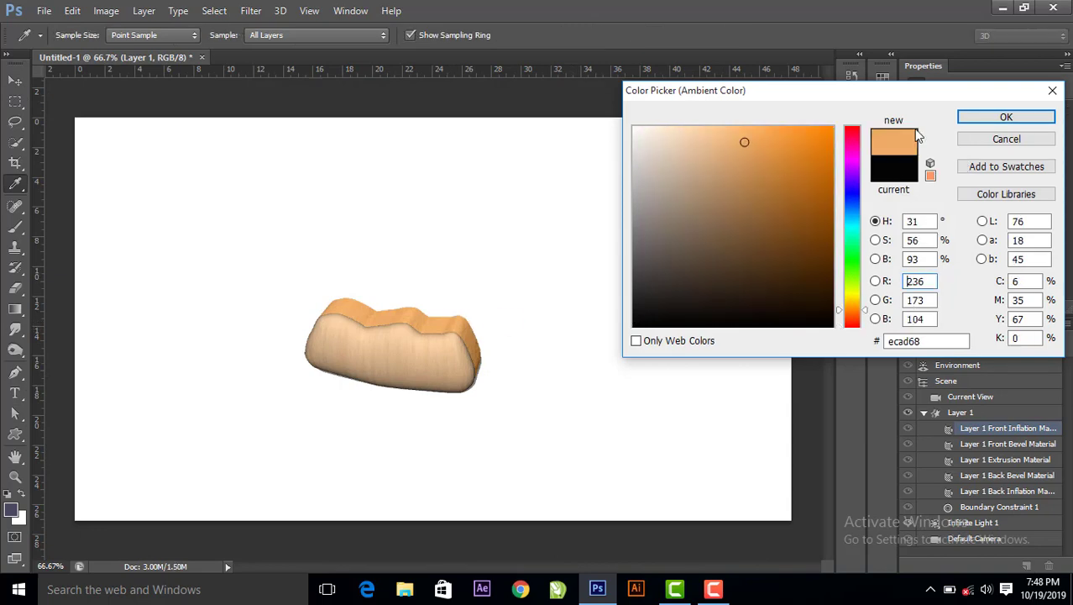
{"action": "left_click", "coordinate": [974, 117]}
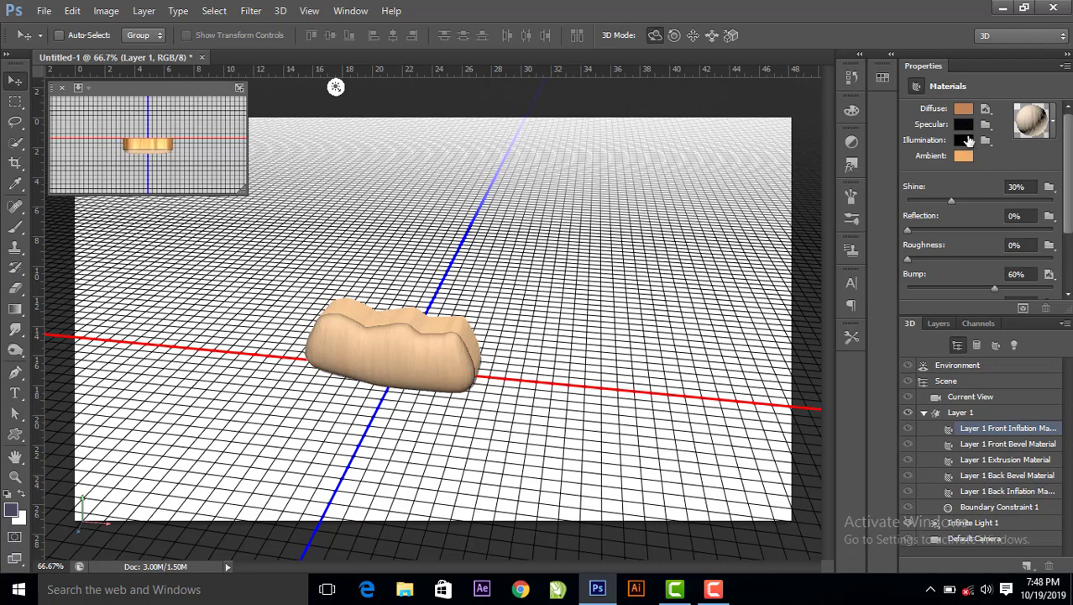
{"action": "left_click", "coordinate": [963, 125]}
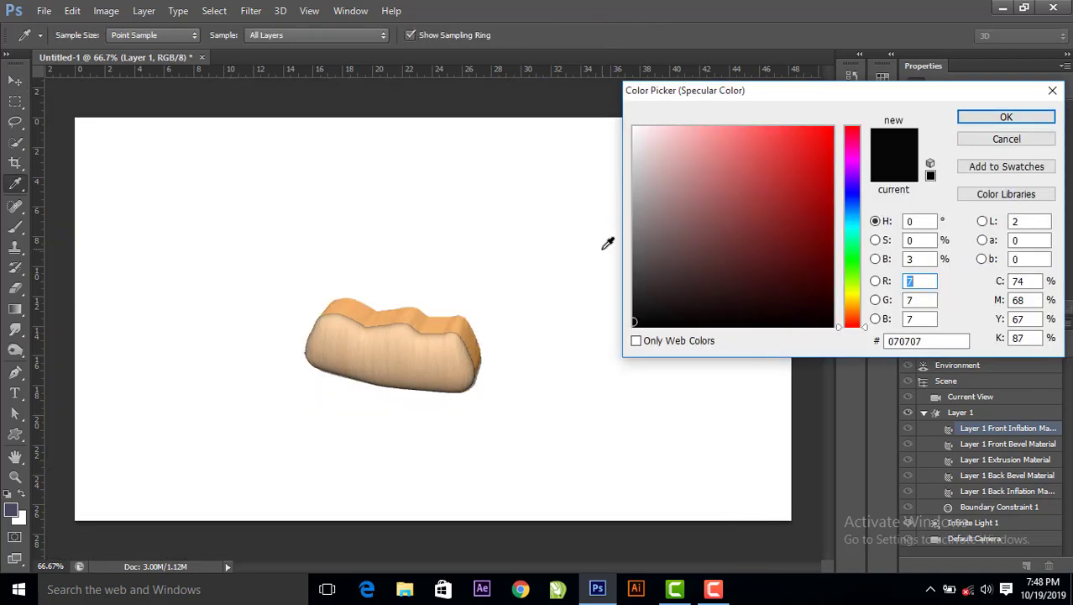
{"action": "left_click", "coordinate": [450, 323]}
{"action": "left_click", "coordinate": [1006, 117]}
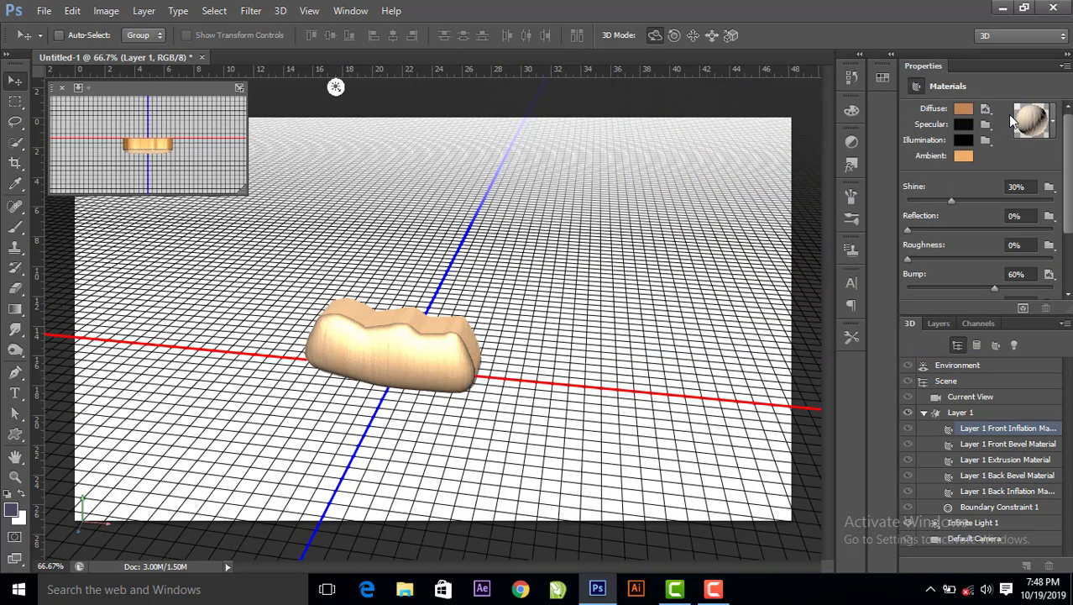
Set the Front Inflation material's Illumination to a very dark brown
{"action": "left_click", "coordinate": [963, 139]}
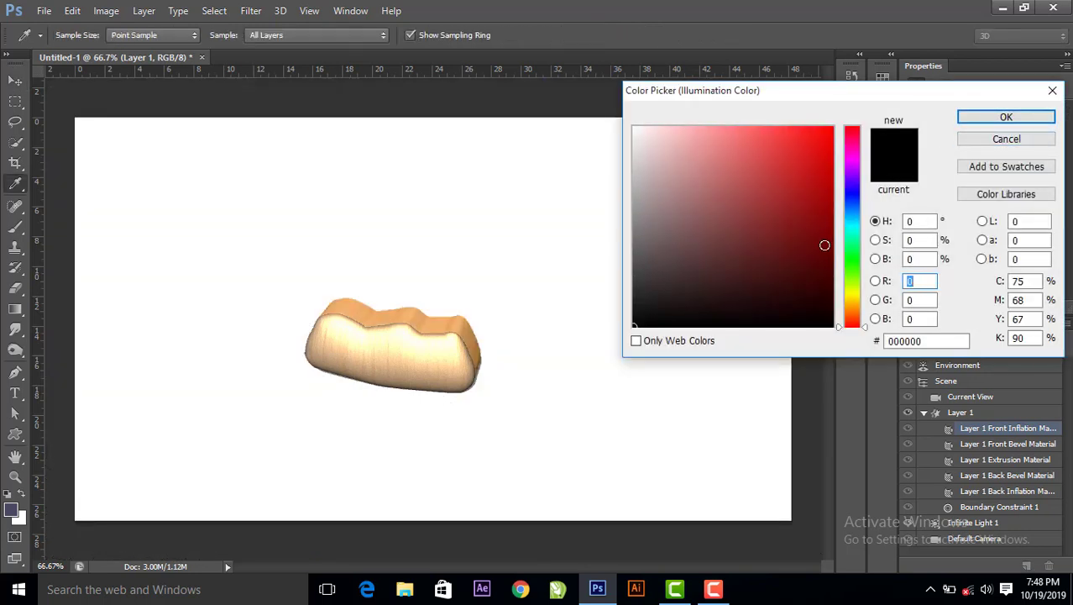
{"action": "left_click_drag", "start_coordinate": [857, 320], "coordinate": [857, 311]}
{"action": "left_click", "coordinate": [817, 283]}
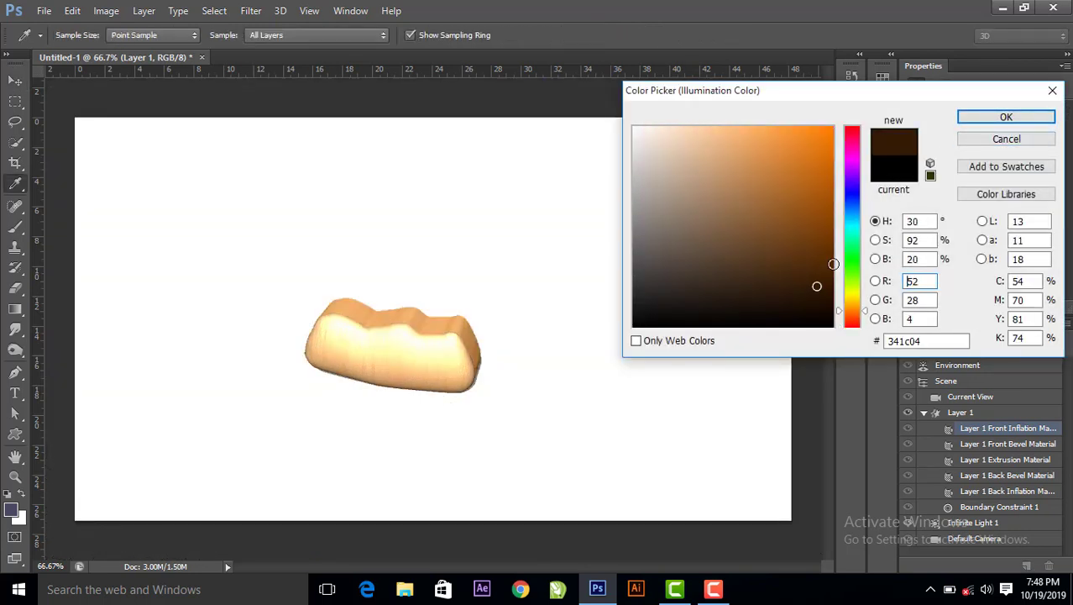
{"action": "left_click", "coordinate": [1006, 119]}
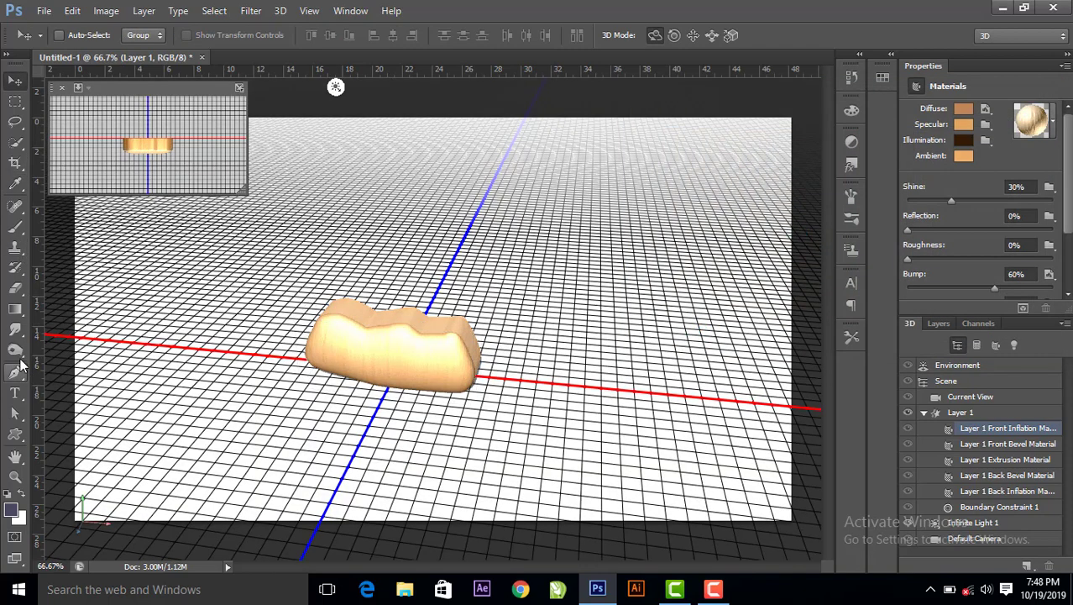
Deselect the loaf, collapse its material list and bring up the Layers list
{"action": "left_click", "coordinate": [15, 412]}
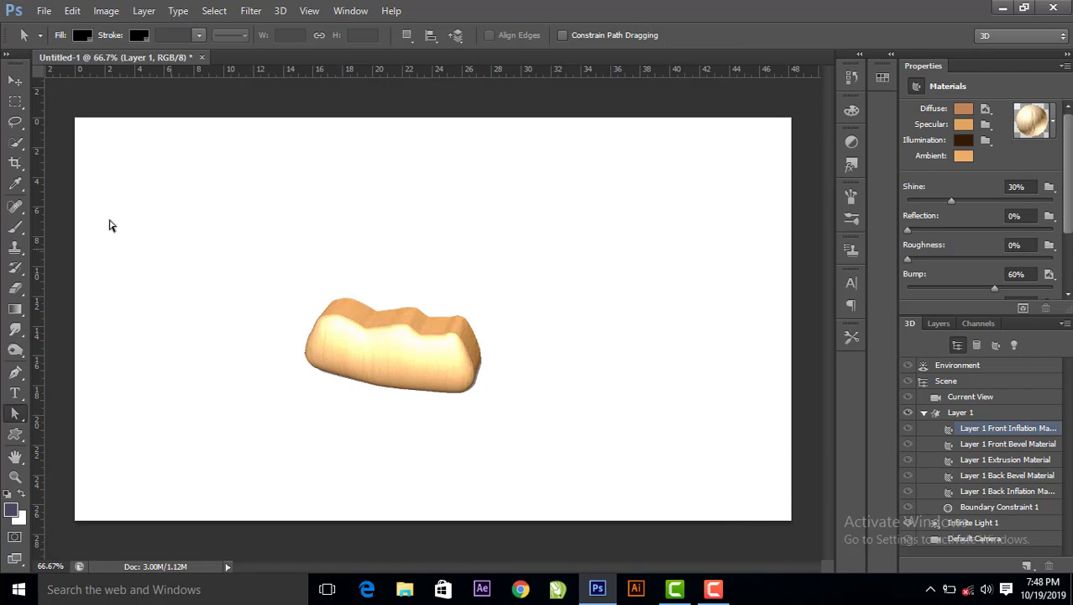
{"action": "left_click", "coordinate": [15, 79]}
{"action": "left_click", "coordinate": [438, 365]}
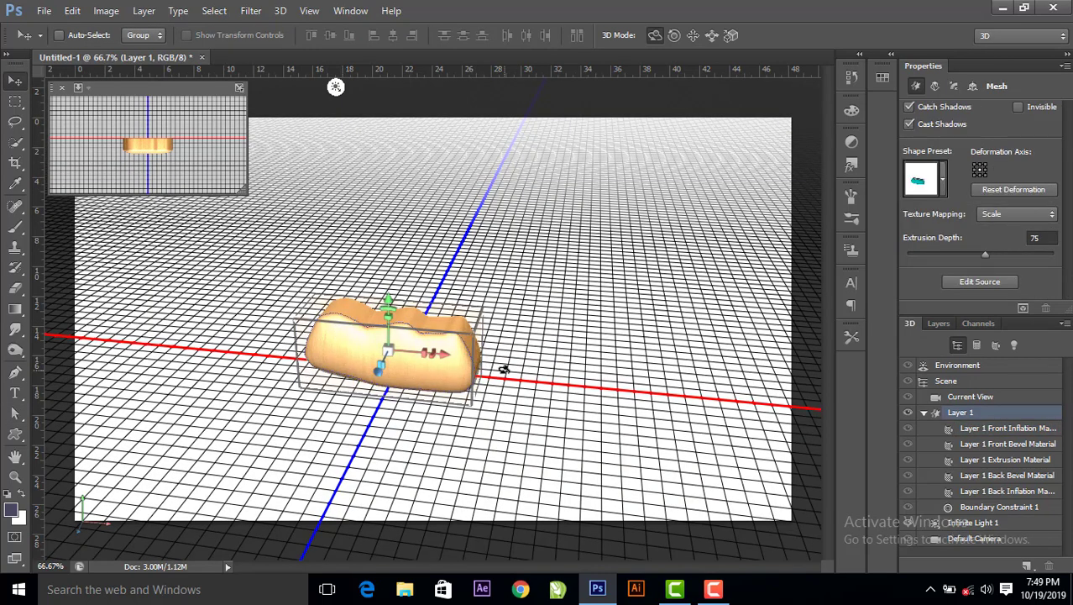
{"action": "left_click", "coordinate": [628, 416]}
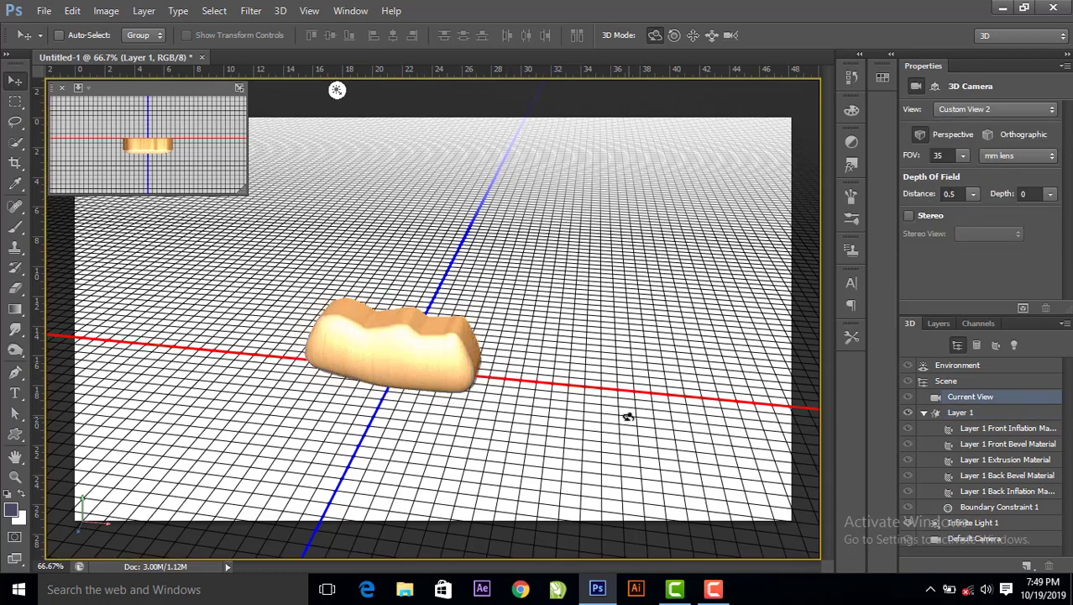
{"action": "left_click", "coordinate": [923, 413]}
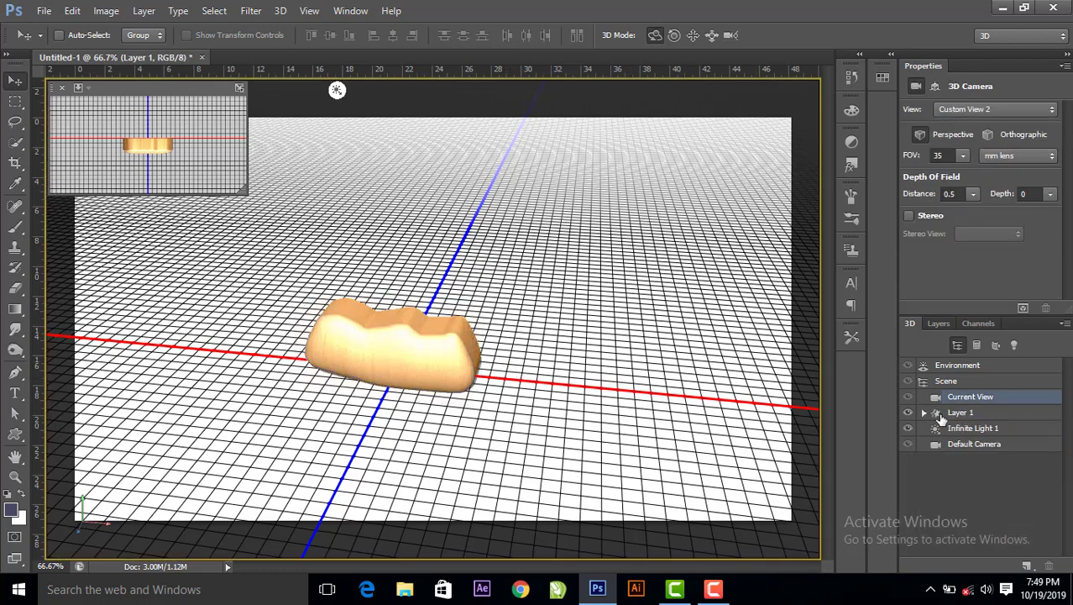
{"action": "left_click", "coordinate": [940, 323]}
Rename the 3D layer 'bread', add a new empty layer and hide bread
{"action": "double_click", "coordinate": [981, 410]}
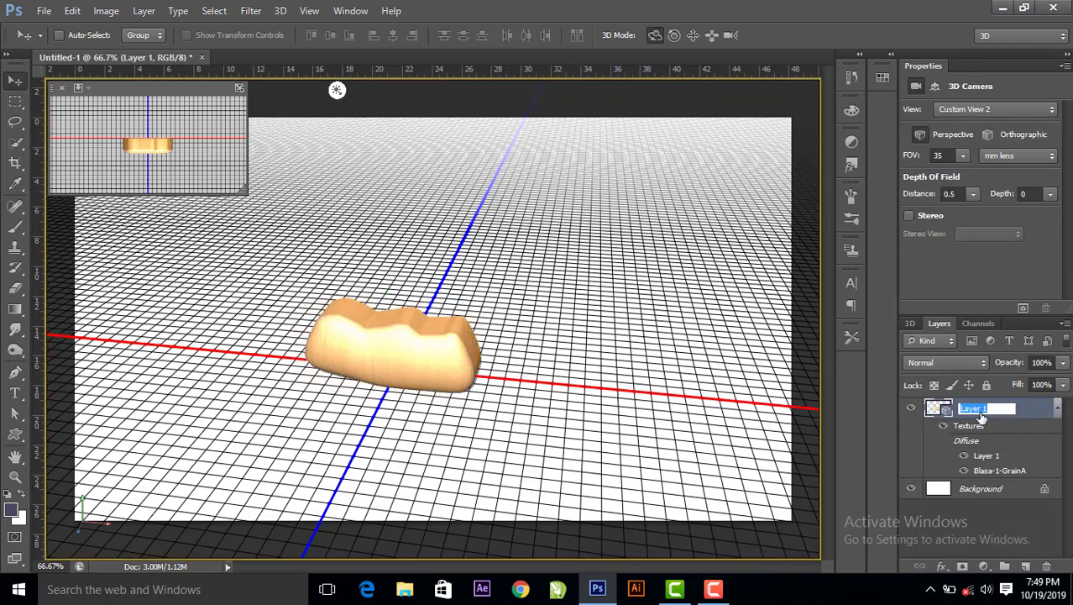
{"action": "type", "text": "bread"}
{"action": "key", "text": "Return"}
{"action": "left_click", "coordinate": [1027, 566]}
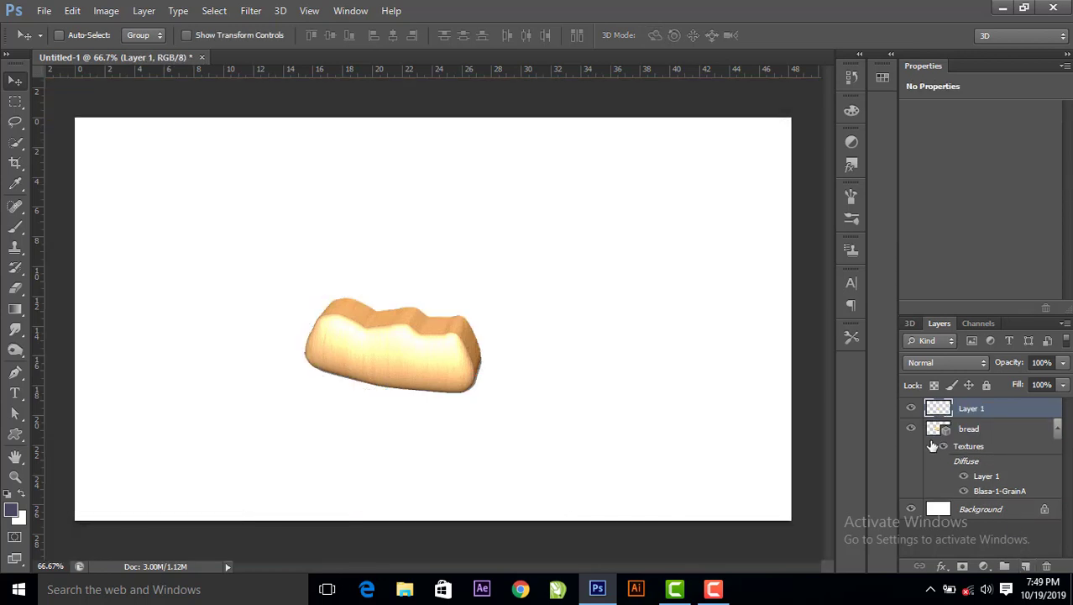
{"action": "left_click", "coordinate": [911, 429]}
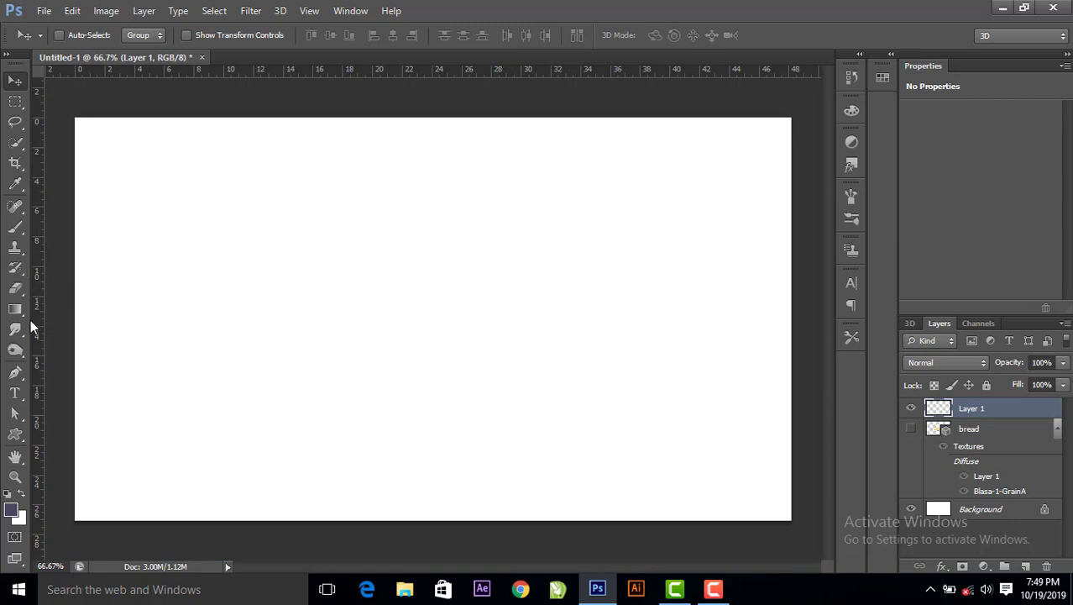
Draw a closed, thin wavy plate-profile path with the Pen tool
{"action": "left_click", "coordinate": [15, 372]}
{"action": "left_click", "coordinate": [278, 313]}
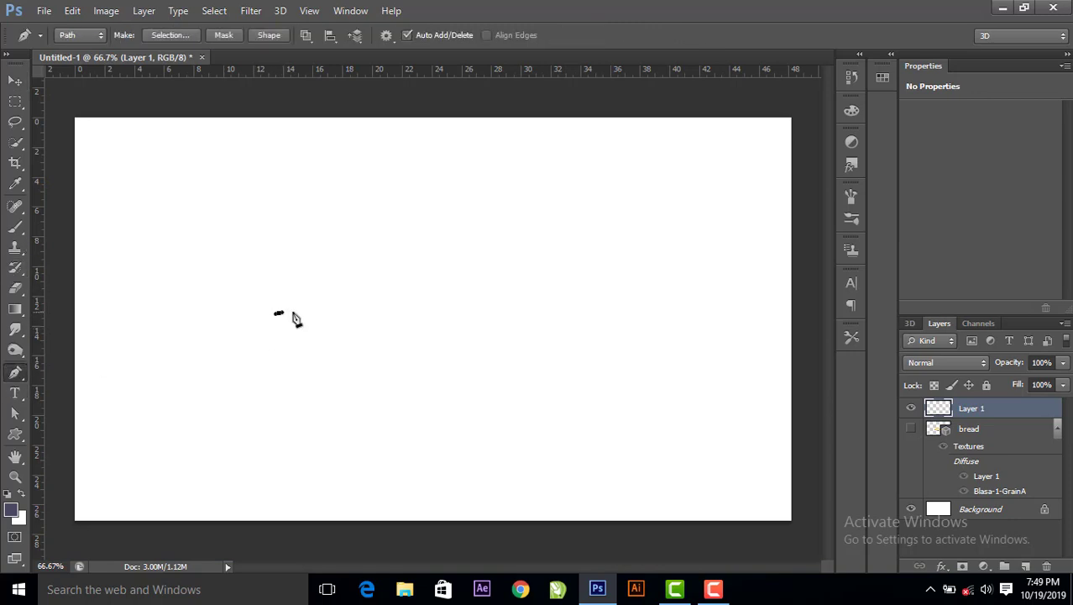
{"action": "left_click", "coordinate": [297, 314]}
{"action": "left_click_drag", "start_coordinate": [324, 341], "coordinate": [382, 351]}
{"action": "left_click", "coordinate": [382, 359]}
{"action": "left_click", "coordinate": [320, 353]}
{"action": "left_click", "coordinate": [304, 336]}
{"action": "left_click", "coordinate": [280, 320]}
{"action": "left_click", "coordinate": [279, 314]}
{"action": "left_click", "coordinate": [15, 413]}
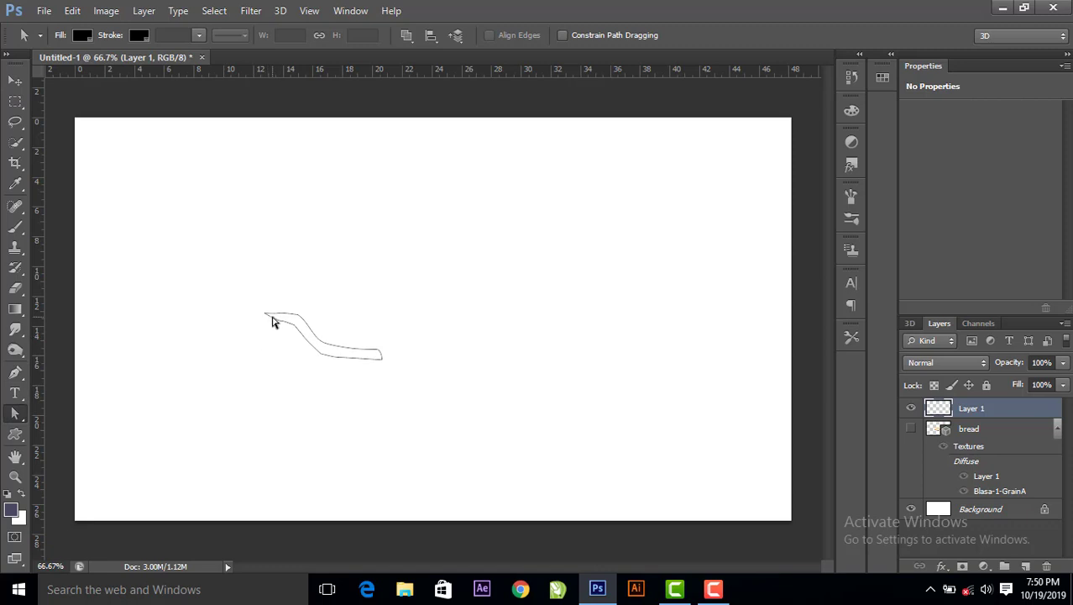
{"action": "left_click", "coordinate": [272, 321]}
{"action": "left_click", "coordinate": [272, 357]}
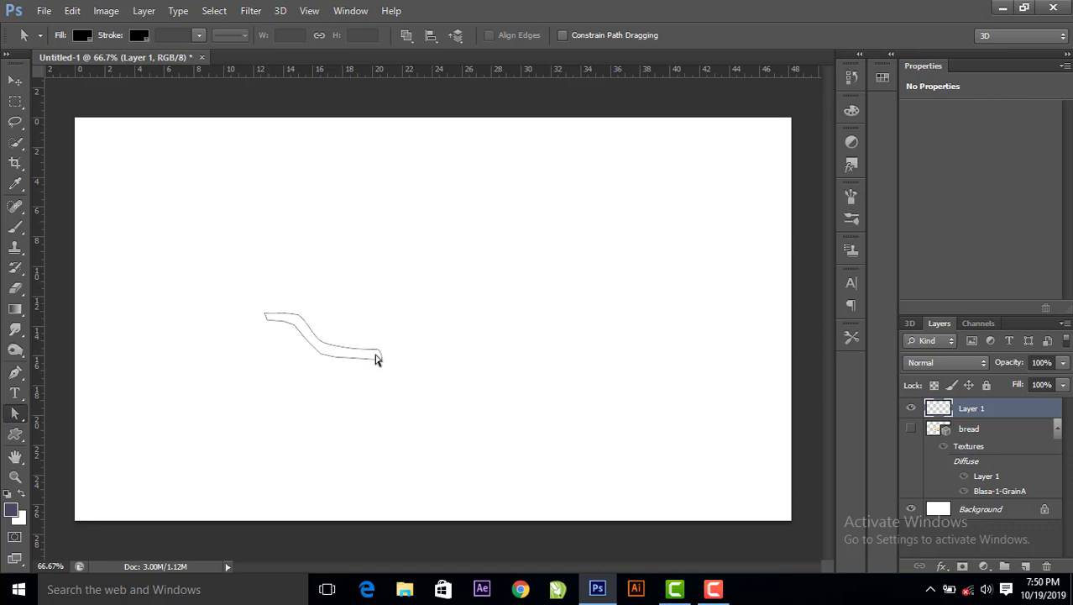
Cancel the accidental Layer Style dialog and rename Layer 1 to 'PLate'
{"action": "double_click", "coordinate": [1007, 410]}
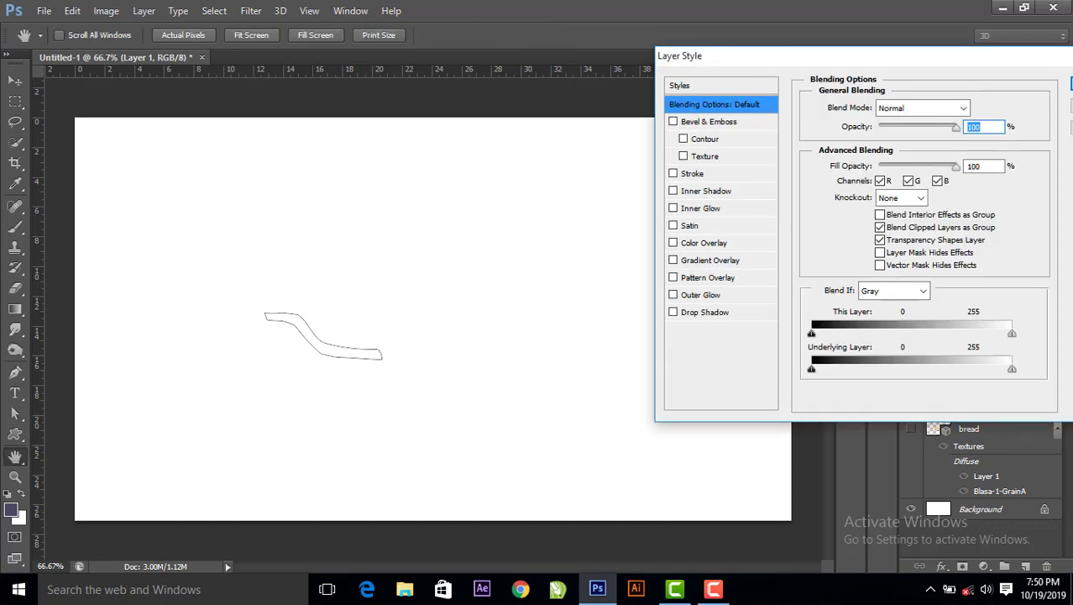
{"action": "left_click_drag", "start_coordinate": [995, 58], "coordinate": [899, 59]}
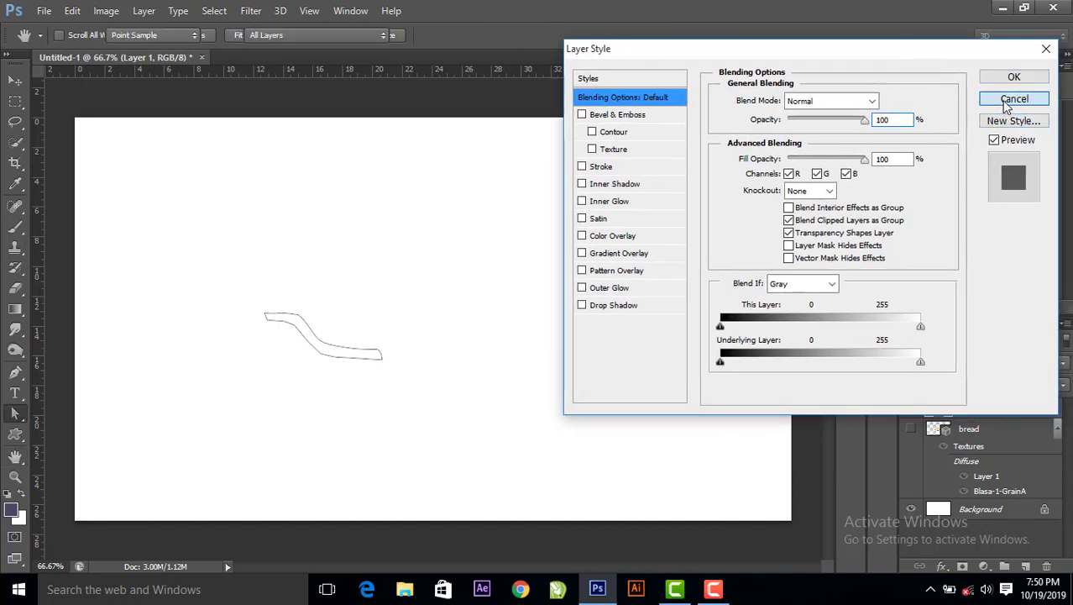
{"action": "left_click", "coordinate": [1001, 98]}
{"action": "left_click", "coordinate": [19, 84]}
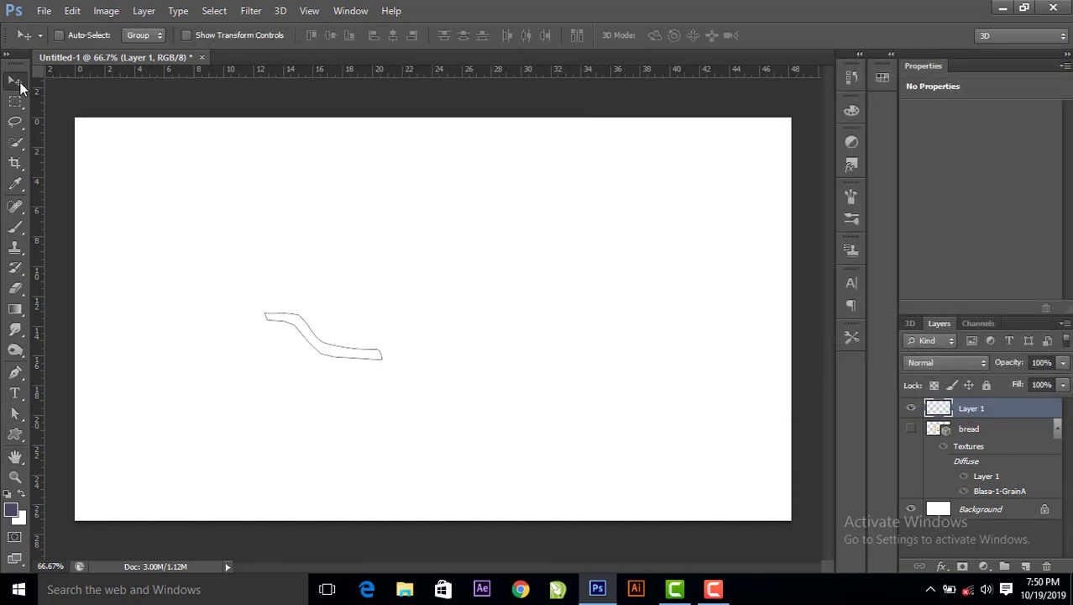
{"action": "double_click", "coordinate": [978, 410]}
{"action": "type", "text": "PLate"}
{"action": "key", "text": "Return"}
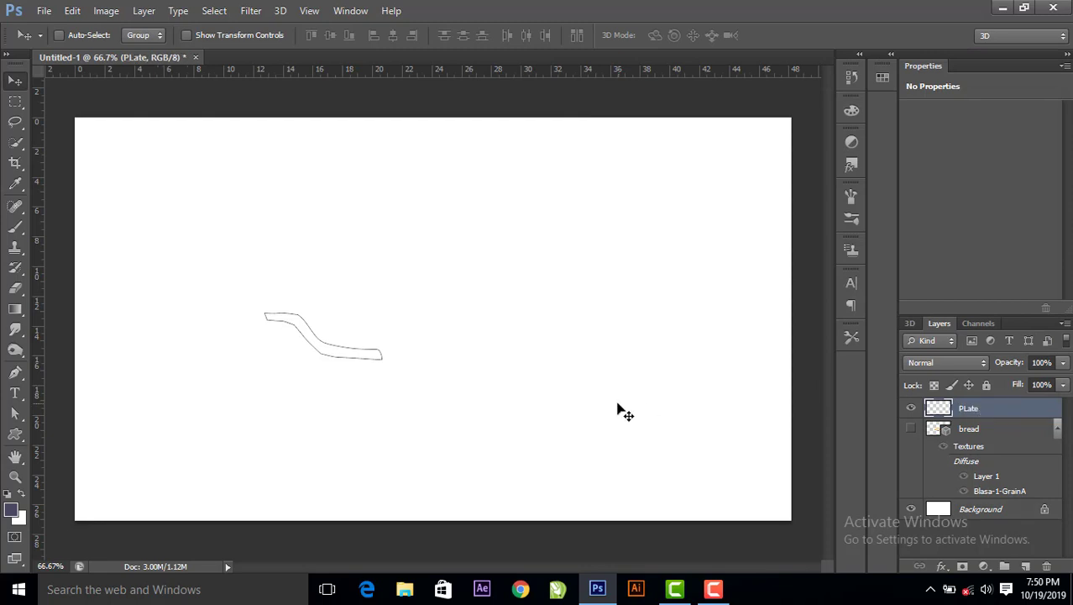
Extrude the plate path into 3D and orbit to view it from above
{"action": "left_click", "coordinate": [280, 11]}
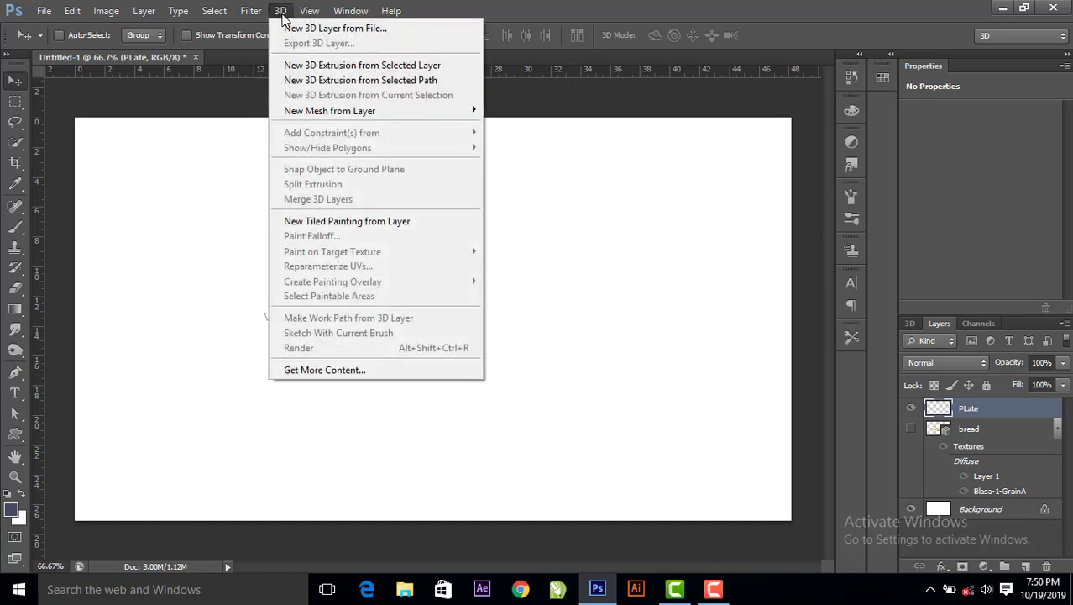
{"action": "left_click", "coordinate": [356, 79]}
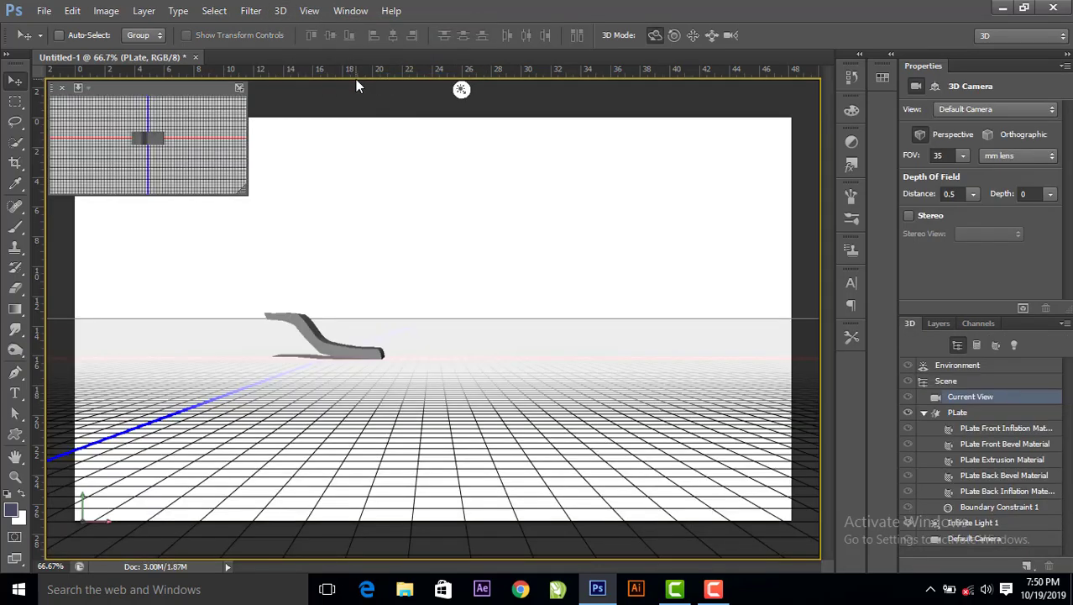
{"action": "mouse_move", "coordinate": [520, 223]}
{"action": "left_mouse_down"}
{"action": "mouse_move", "coordinate": [508, 249]}
{"action": "mouse_move", "coordinate": [600, 311]}
{"action": "left_mouse_up"}
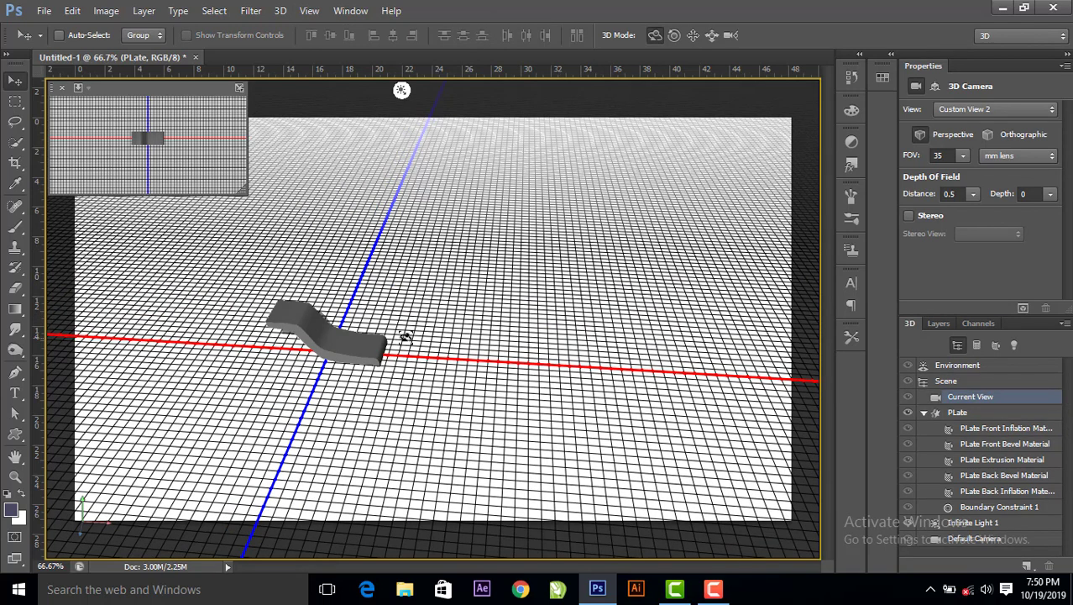
Select the plate mesh and set its Extrusion Depth to 81
{"action": "left_click", "coordinate": [348, 340]}
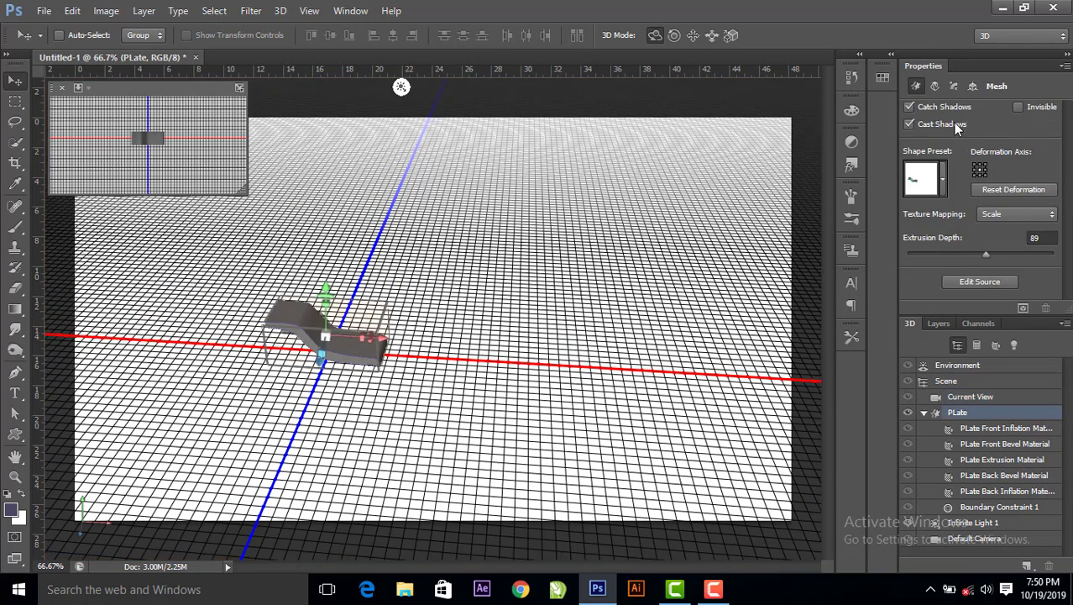
{"action": "left_click", "coordinate": [934, 85]}
{"action": "left_click_drag", "start_coordinate": [986, 254], "coordinate": [984, 261]}
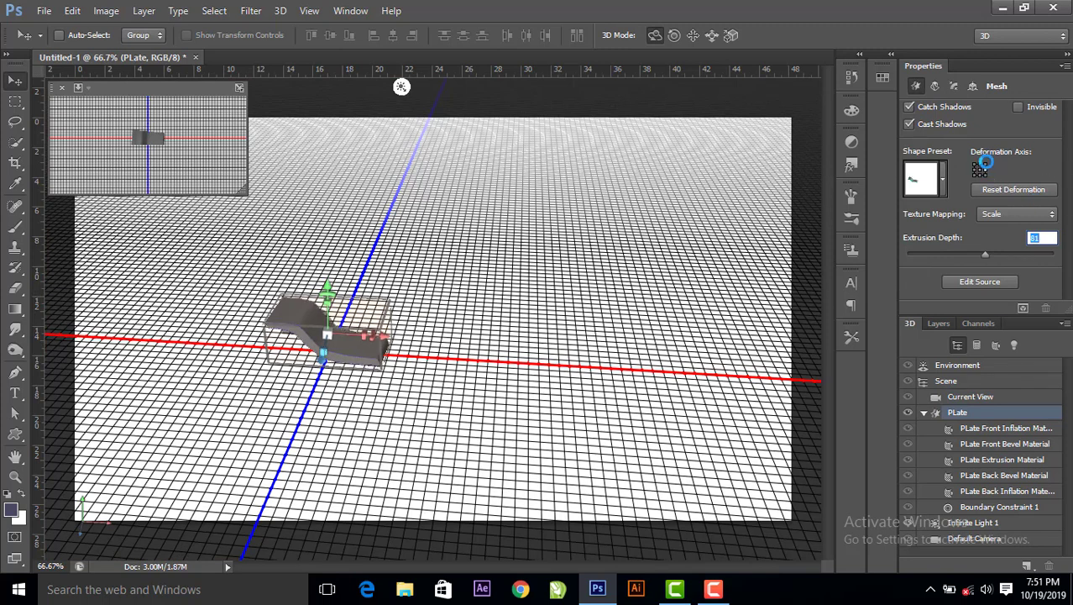
{"action": "left_click", "coordinate": [930, 86]}
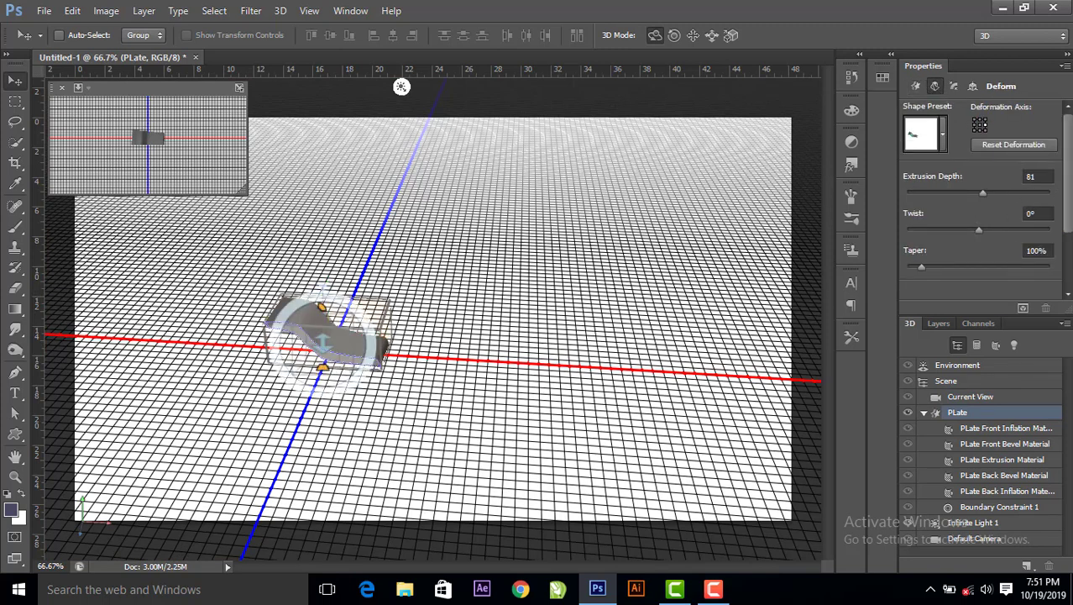
Set the plate's Deform horizontal angle to 360° and extrusion depth to 0, then orbit to a side view
{"action": "scroll", "coordinate": [995, 265], "scroll_direction": "down", "scroll_amount": 2}
{"action": "scroll", "coordinate": [995, 265], "scroll_direction": "down", "scroll_amount": 1}
{"action": "mouse_move", "coordinate": [979, 256]}
{"action": "left_mouse_down"}
{"action": "mouse_move", "coordinate": [1020, 256]}
{"action": "mouse_move", "coordinate": [1064, 280]}
{"action": "left_mouse_up"}
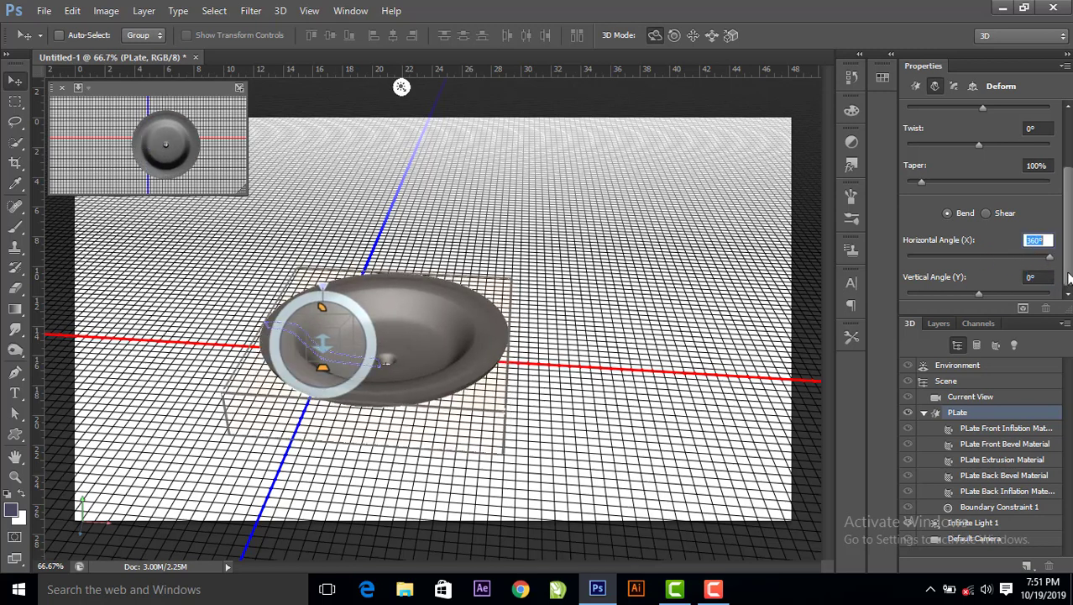
{"action": "scroll", "coordinate": [1069, 214], "scroll_direction": "up", "scroll_amount": 2}
{"action": "mouse_move", "coordinate": [983, 178]}
{"action": "left_mouse_down"}
{"action": "mouse_move", "coordinate": [961, 184]}
{"action": "mouse_move", "coordinate": [1004, 183]}
{"action": "left_mouse_up"}
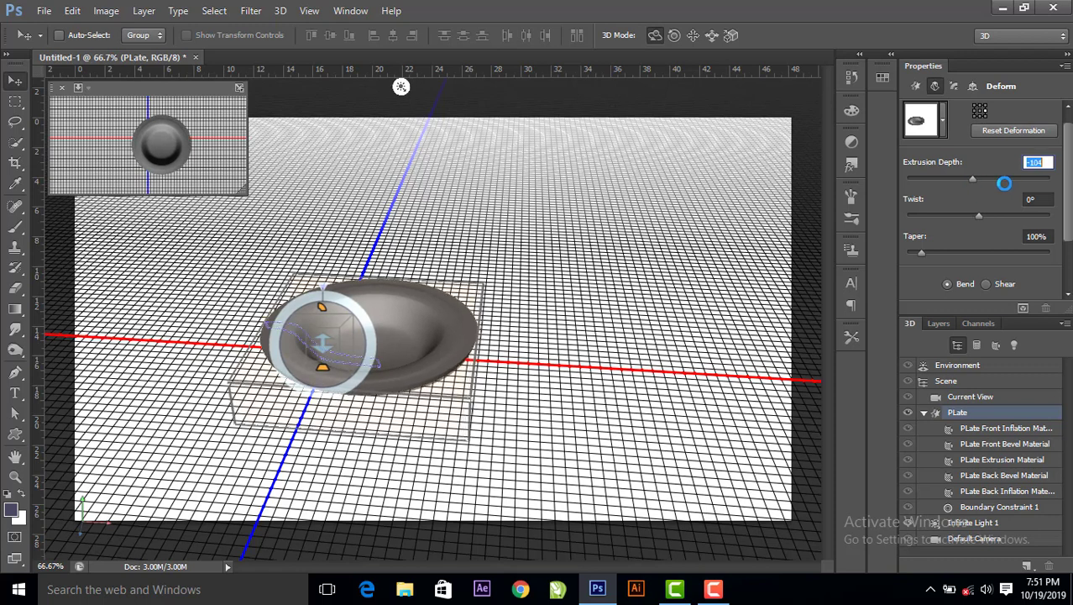
{"action": "type", "text": "0"}
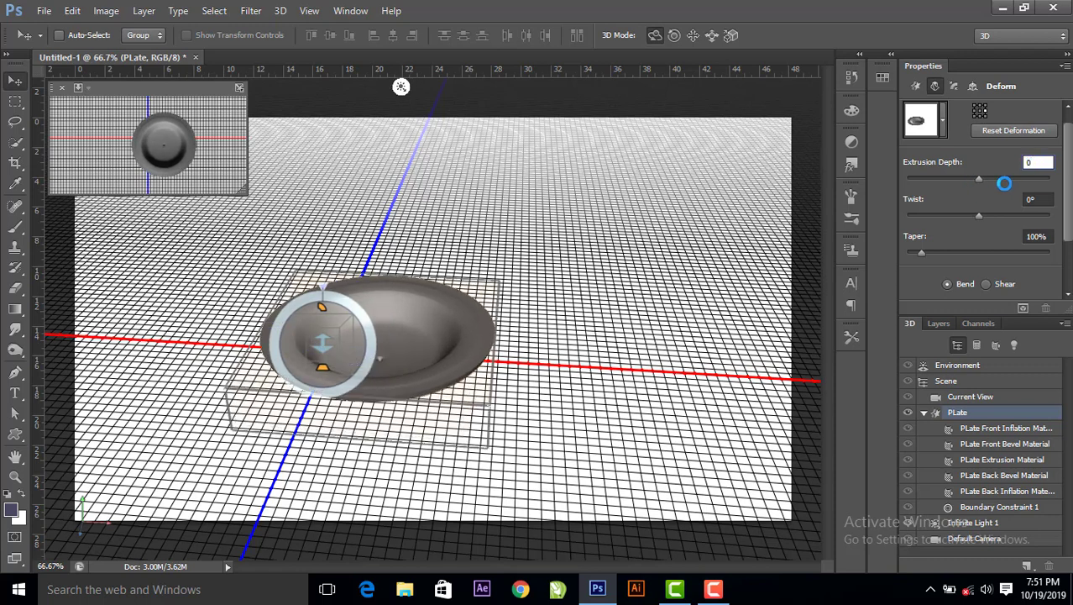
{"action": "key", "text": "Return"}
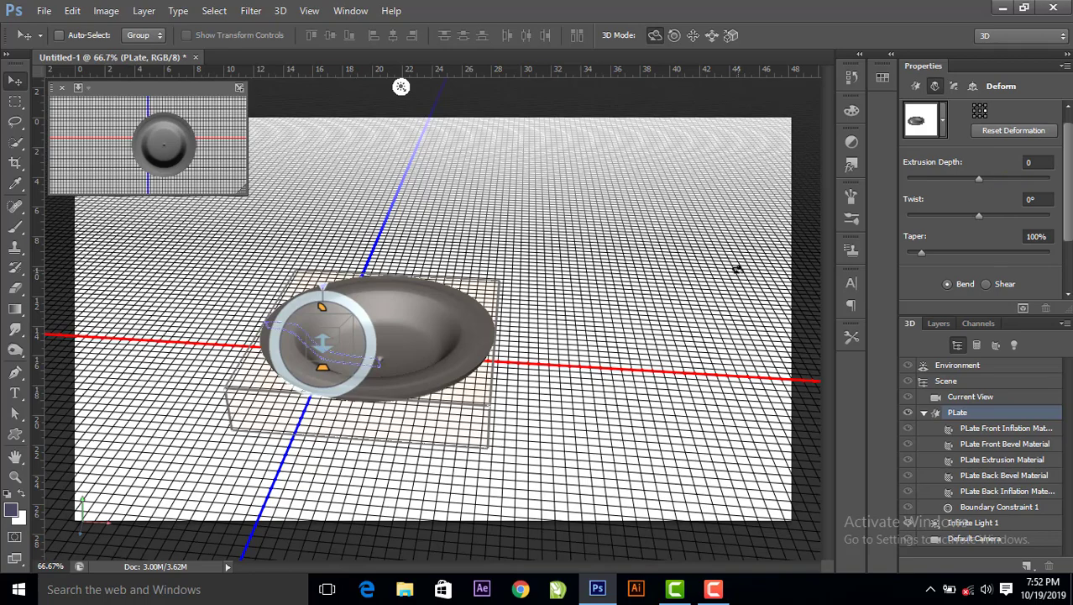
{"action": "left_click", "coordinate": [629, 413]}
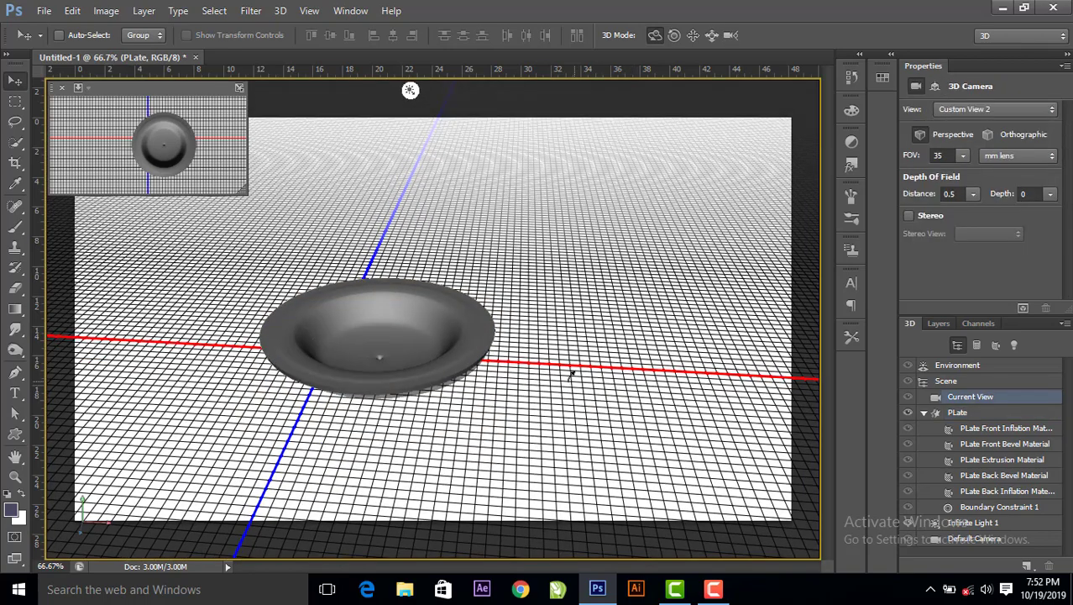
{"action": "mouse_move", "coordinate": [571, 374]}
{"action": "left_mouse_down"}
{"action": "mouse_move", "coordinate": [602, 405]}
{"action": "mouse_move", "coordinate": [635, 393]}
{"action": "mouse_move", "coordinate": [551, 372]}
{"action": "left_mouse_up"}
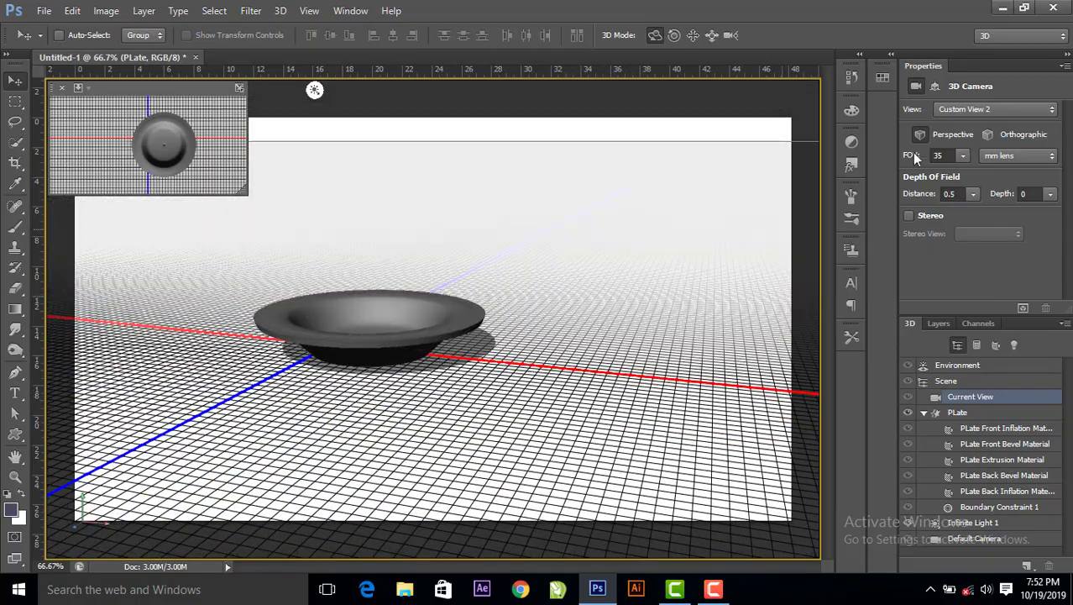
Open the plate's source outline and stretch its profile path wider with Free Transform
{"action": "left_click", "coordinate": [462, 309]}
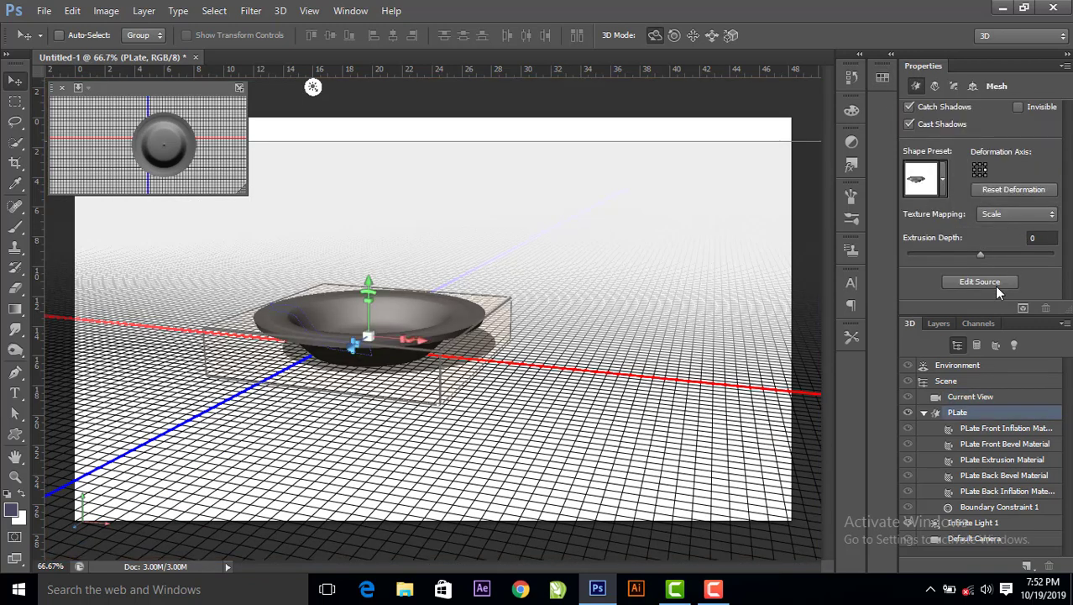
{"action": "left_click", "coordinate": [997, 288]}
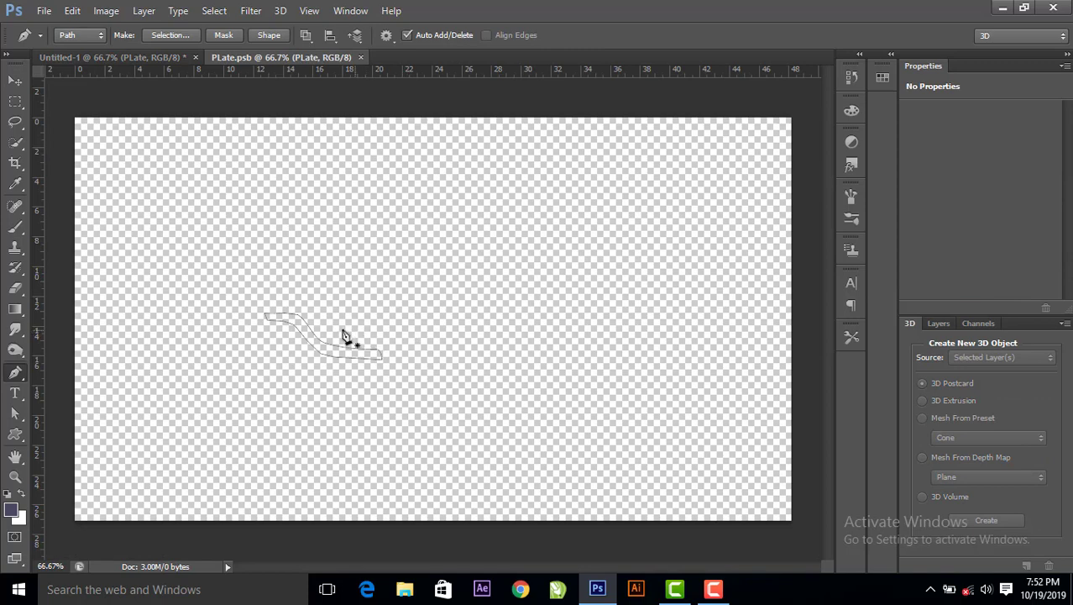
{"action": "left_click", "coordinate": [15, 80]}
{"action": "key", "text": "ctrl+t"}
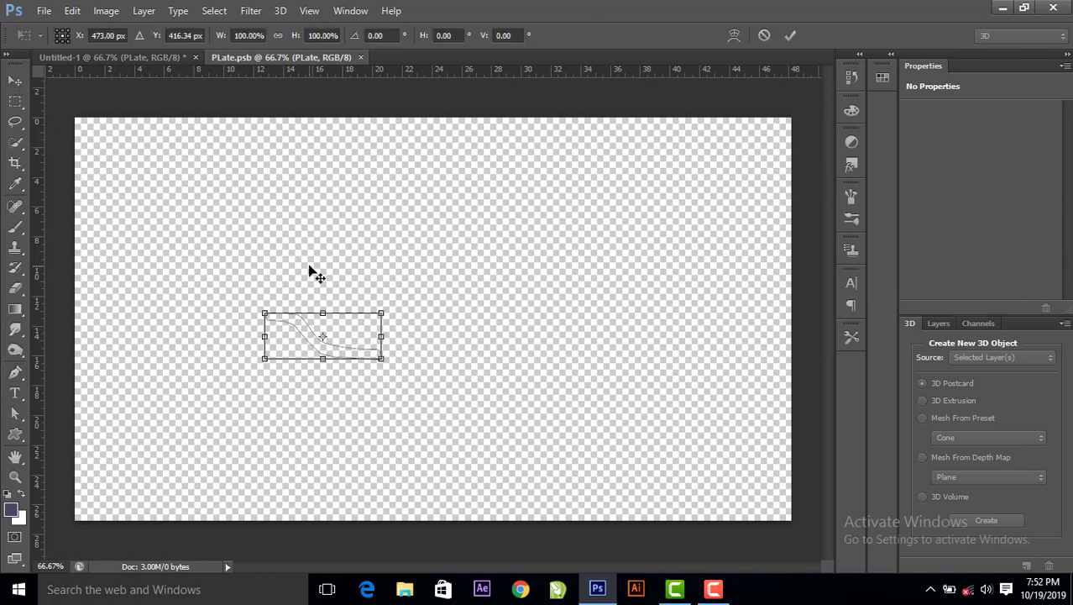
{"action": "left_click_drag", "start_coordinate": [381, 338], "coordinate": [411, 342]}
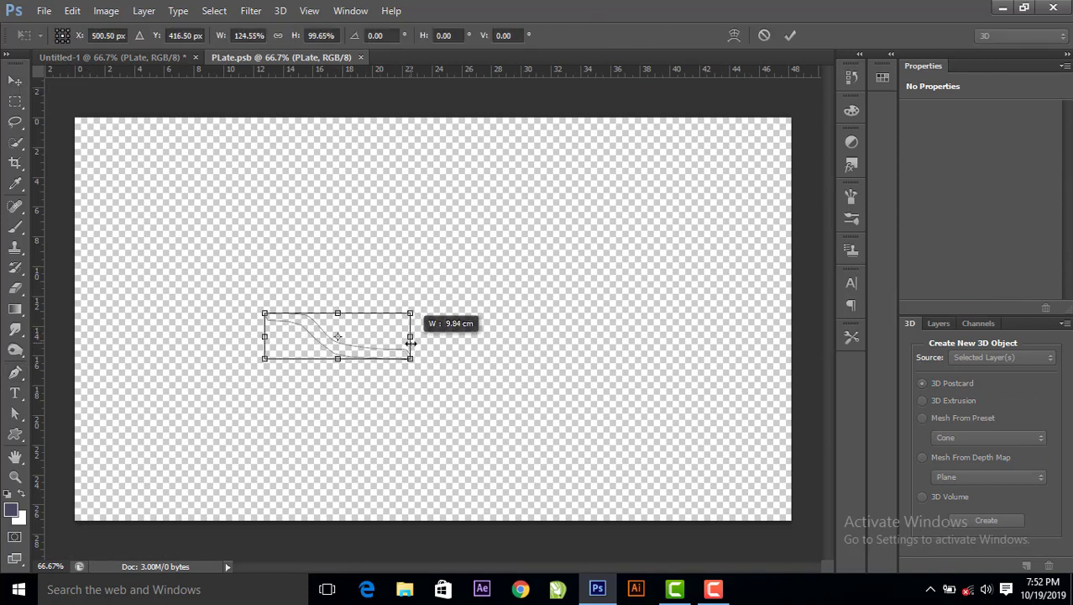
{"action": "left_click", "coordinate": [788, 37]}
Save PLate.psb and close it to return to the 3D scene
{"action": "left_click", "coordinate": [44, 10]}
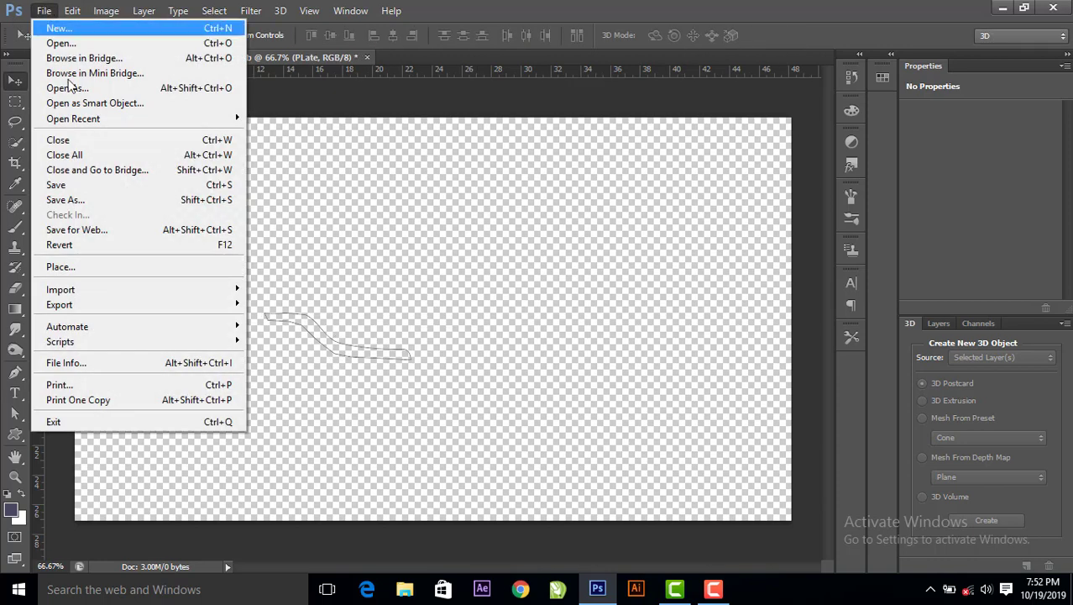
{"action": "left_click", "coordinate": [103, 182]}
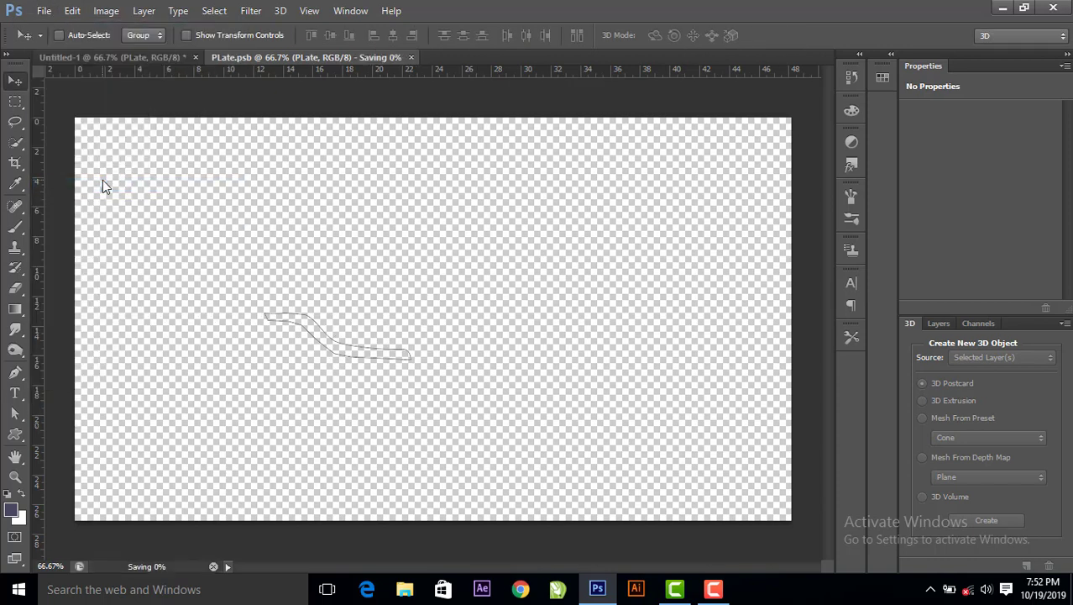
{"action": "left_click", "coordinate": [361, 57]}
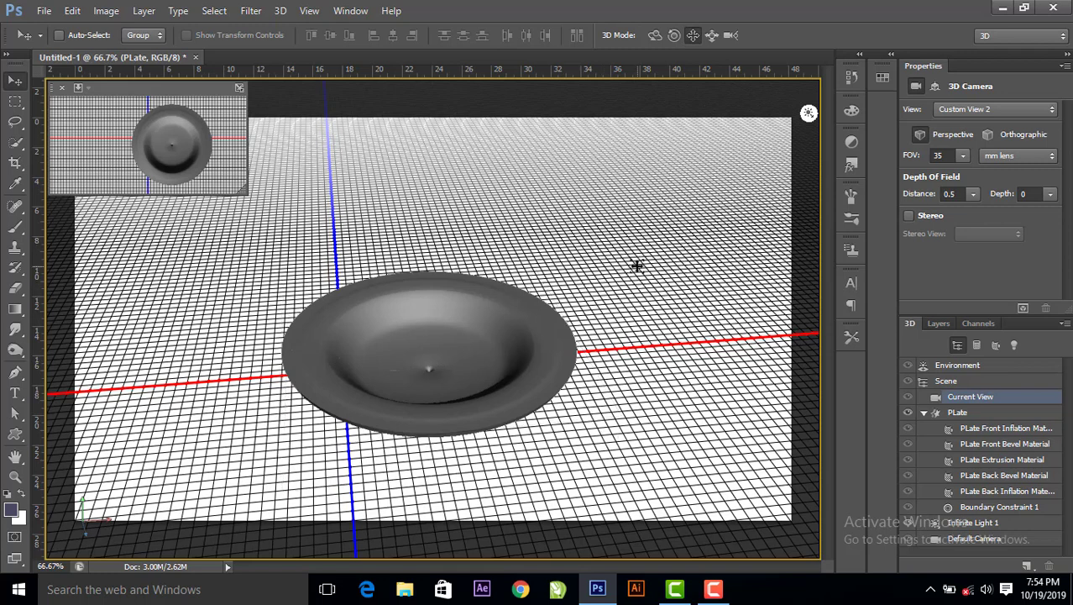
Scale the plate mesh uniformly down to about 74%
{"action": "left_click", "coordinate": [506, 321]}
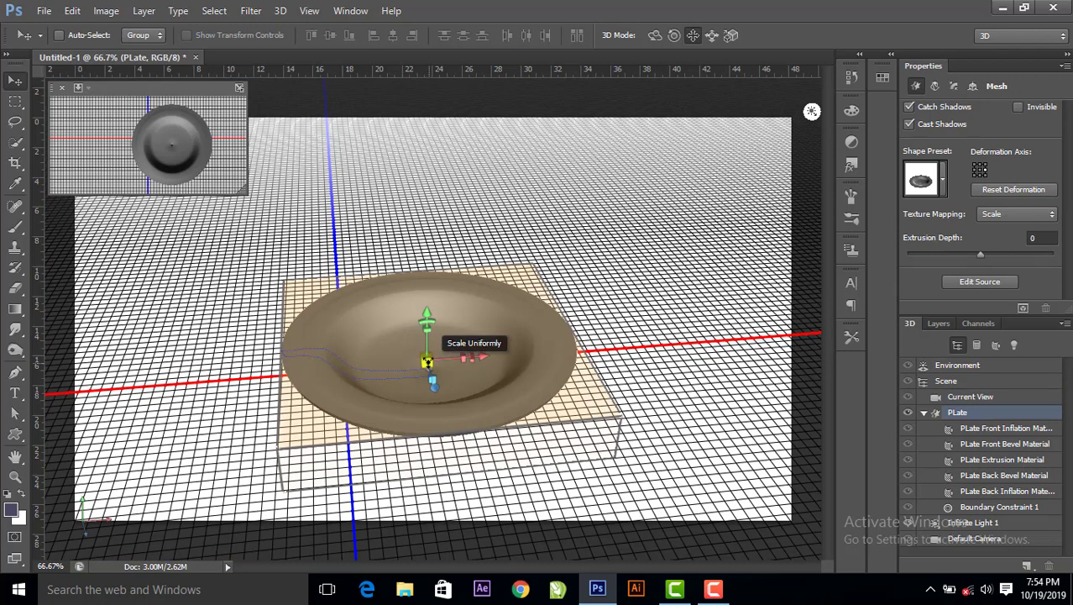
{"action": "left_click_drag", "start_coordinate": [427, 361], "coordinate": [432, 377]}
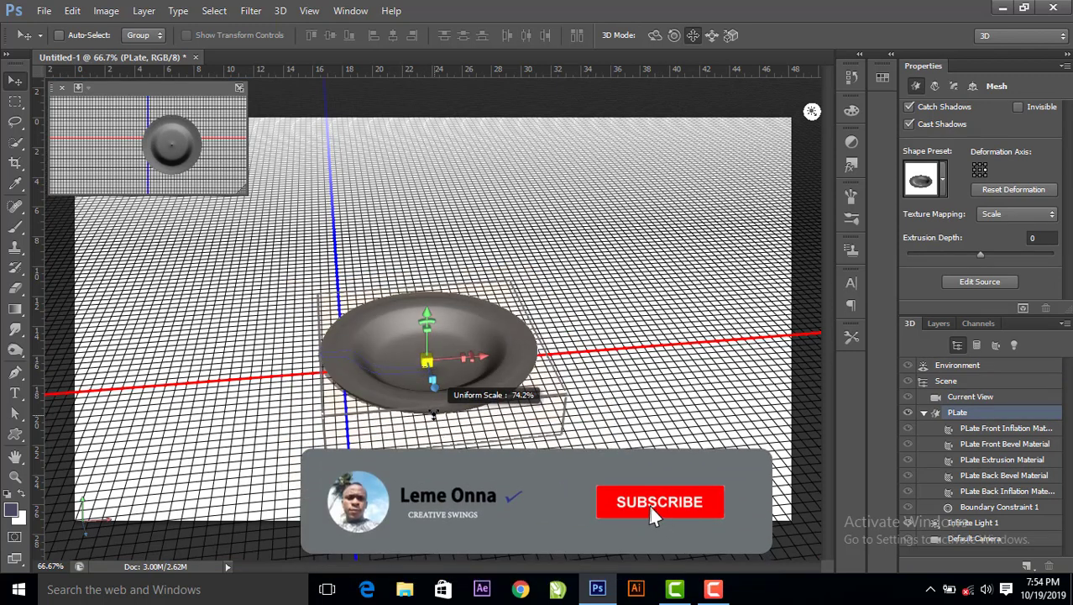
{"action": "left_click", "coordinate": [470, 370]}
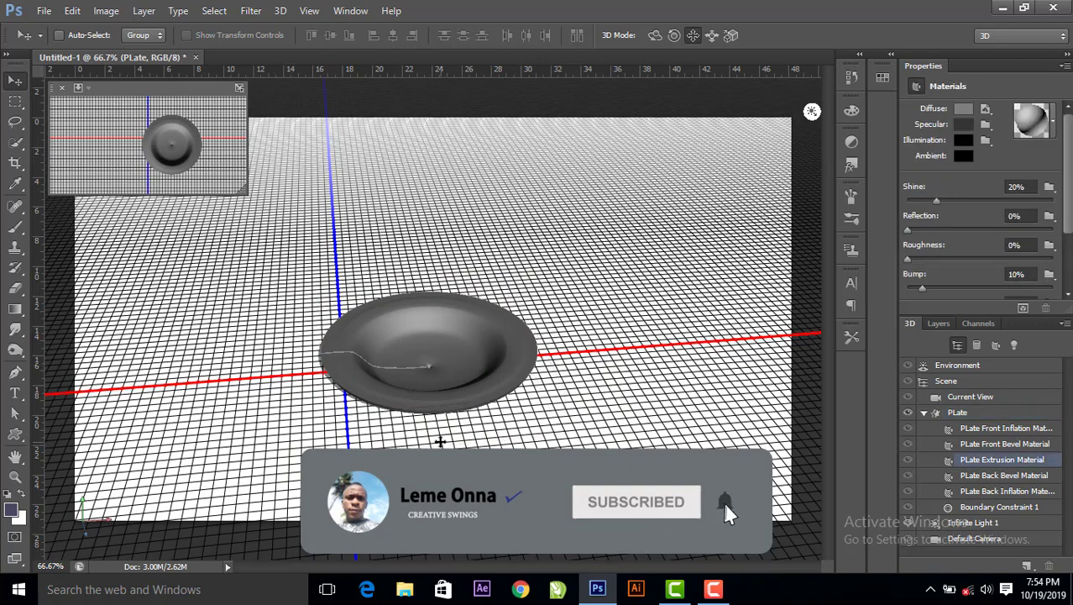
{"action": "left_click", "coordinate": [687, 199]}
Orbit the camera to a low side view and select the plate's extrusion material
{"action": "scroll", "coordinate": [687, 199], "scroll_direction": "down", "scroll_amount": 3}
{"action": "left_click", "coordinate": [457, 332]}
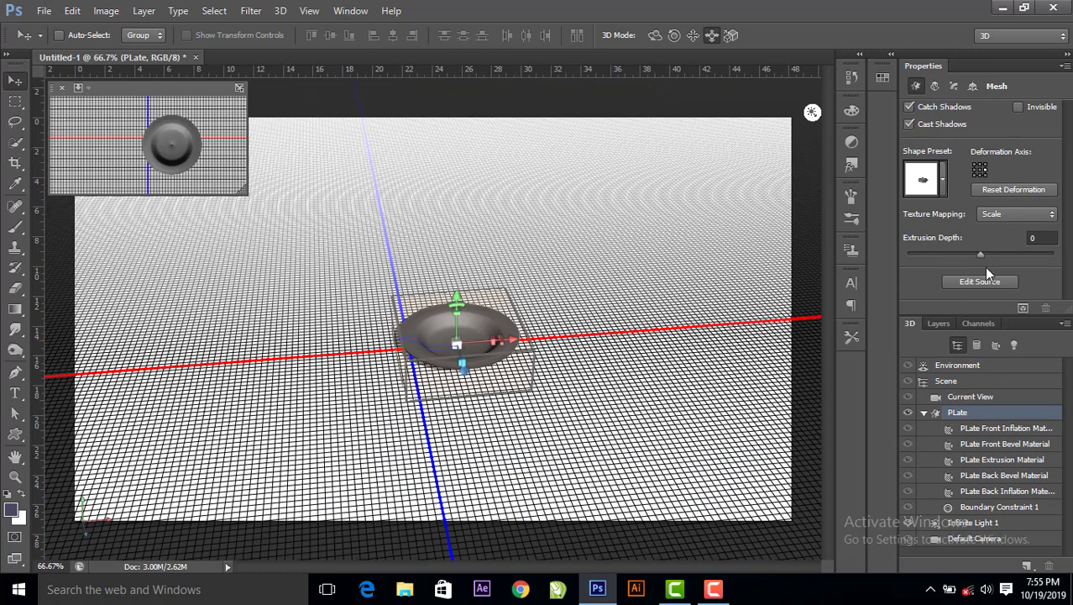
{"action": "left_click", "coordinate": [1003, 460]}
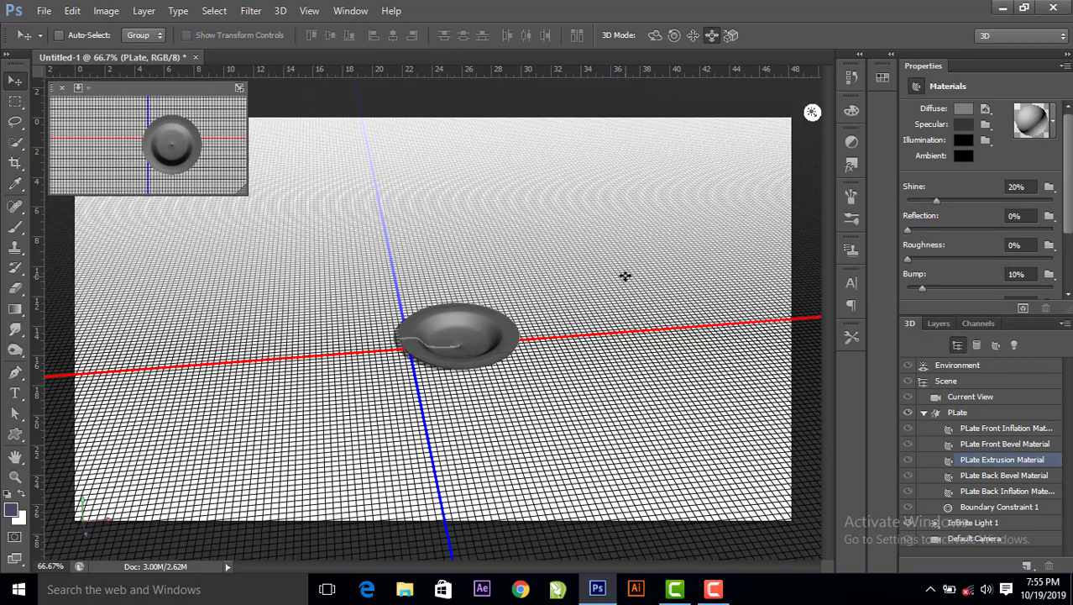
{"action": "left_click", "coordinate": [637, 375]}
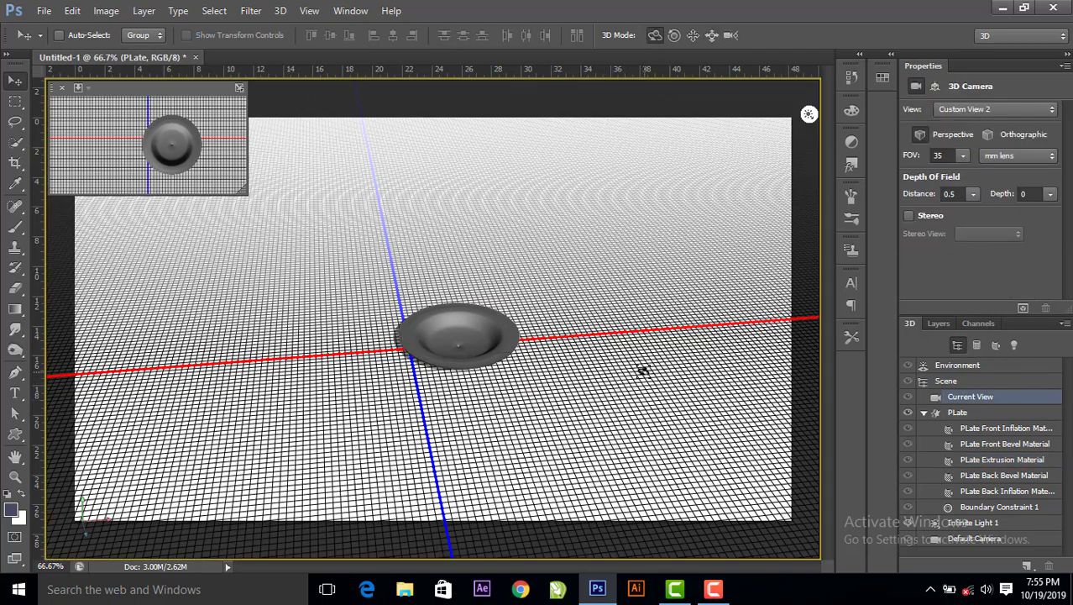
{"action": "mouse_move", "coordinate": [642, 370]}
{"action": "left_mouse_down"}
{"action": "mouse_move", "coordinate": [559, 388]}
{"action": "mouse_move", "coordinate": [556, 376]}
{"action": "mouse_move", "coordinate": [523, 390]}
{"action": "mouse_move", "coordinate": [361, 392]}
{"action": "mouse_move", "coordinate": [327, 361]}
{"action": "mouse_move", "coordinate": [331, 371]}
{"action": "left_mouse_up"}
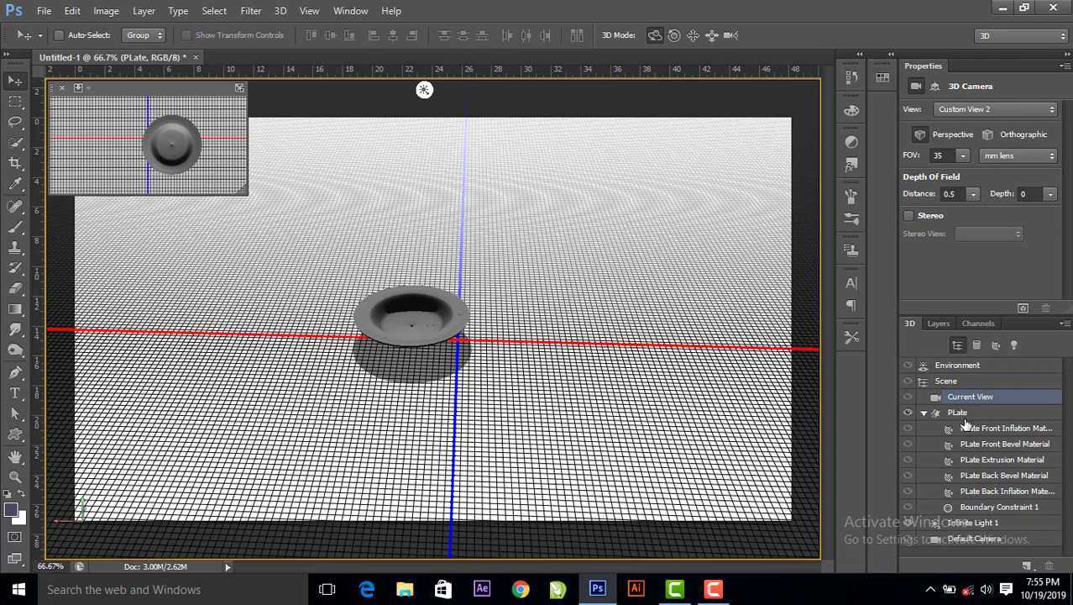
{"action": "left_click", "coordinate": [460, 334]}
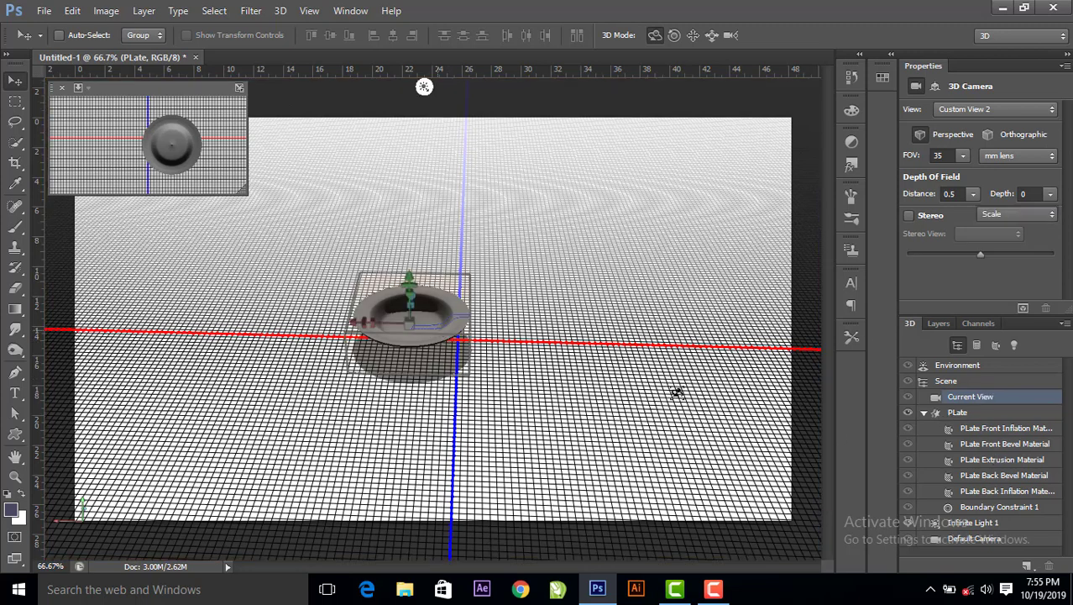
{"action": "left_click", "coordinate": [1008, 460]}
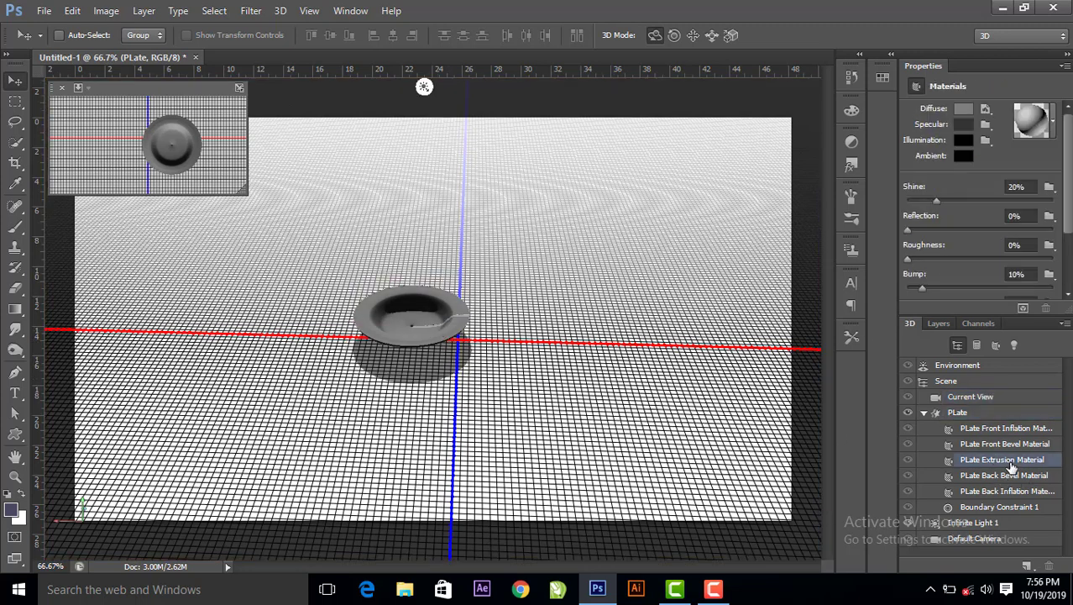
Apply a red textured material preset to the plate's extrusion surface
{"action": "left_click", "coordinate": [1053, 124]}
{"action": "scroll", "coordinate": [1045, 267], "scroll_direction": "down", "scroll_amount": 1}
{"action": "scroll", "coordinate": [1044, 265], "scroll_direction": "up", "scroll_amount": 1}
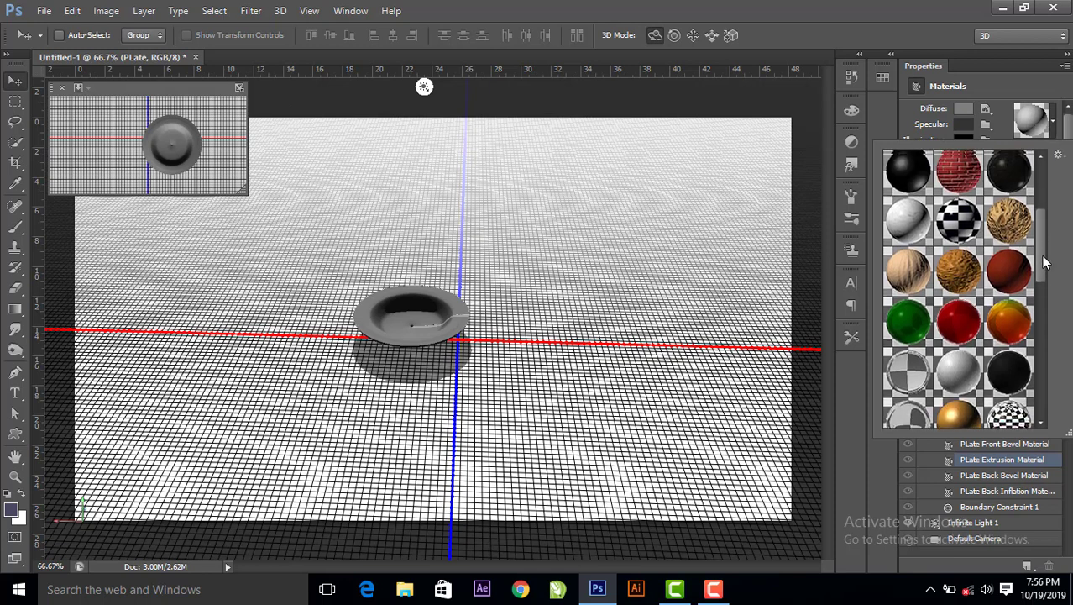
{"action": "left_click_drag", "start_coordinate": [1044, 263], "coordinate": [1051, 354]}
{"action": "left_click", "coordinate": [1017, 347]}
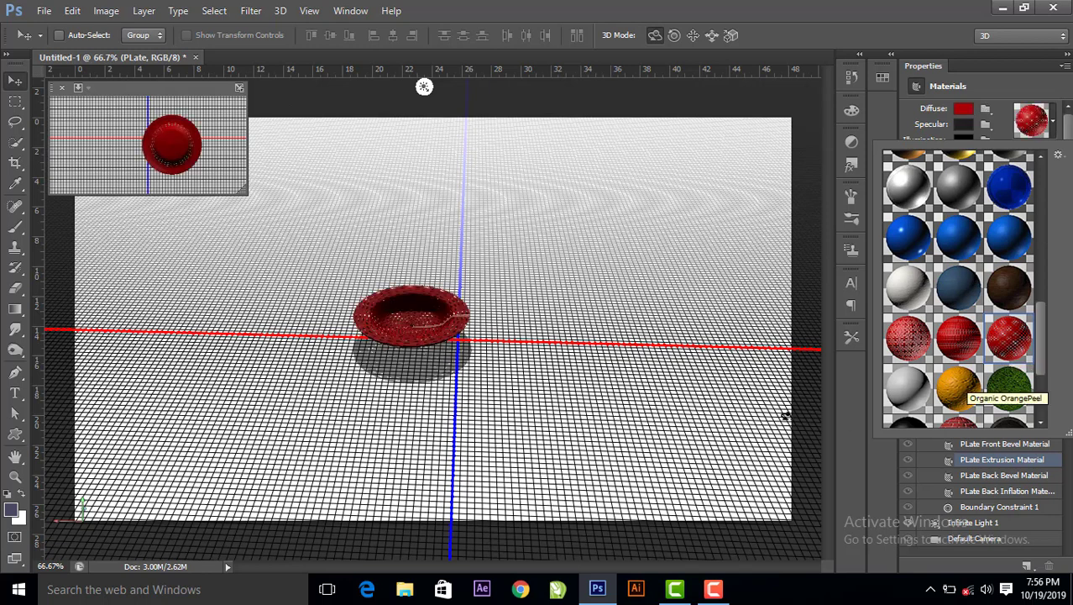
{"action": "left_click", "coordinate": [960, 345]}
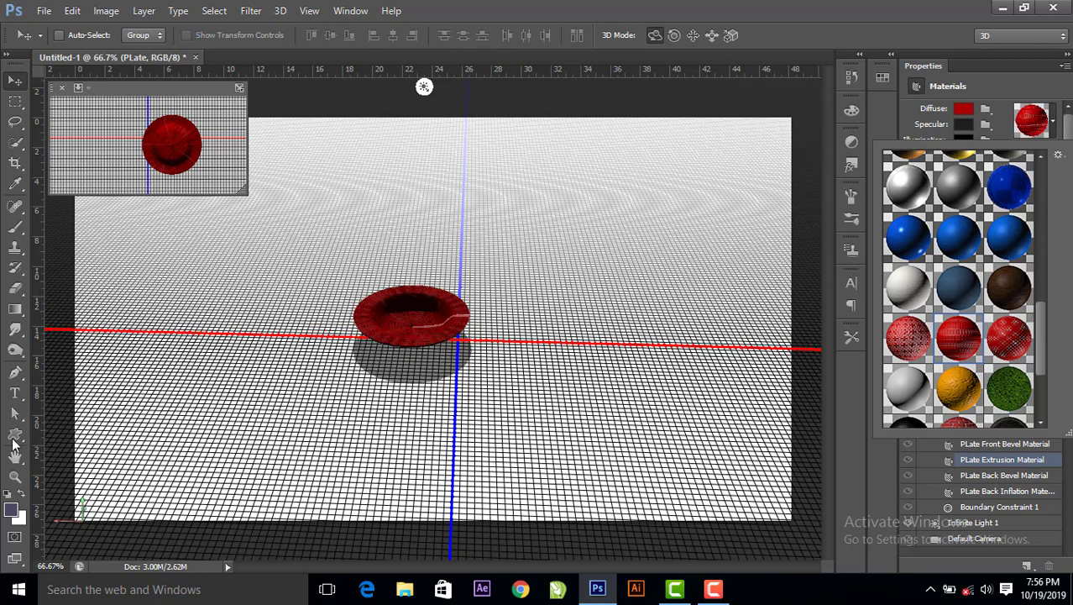
Preview the plate without the 3D grid, then reselect the plate mesh
{"action": "left_click", "coordinate": [16, 413]}
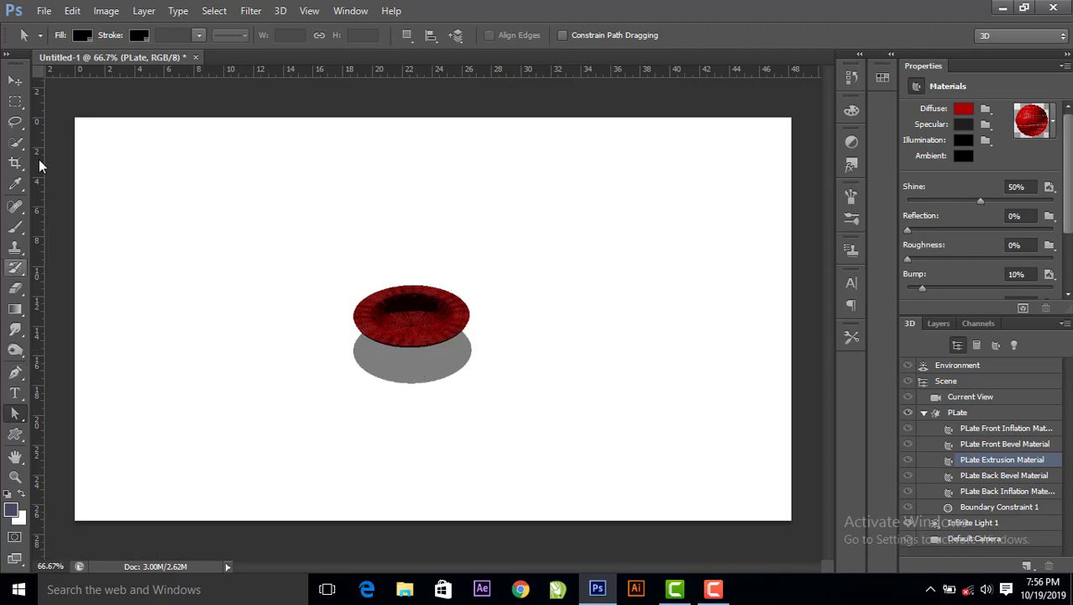
{"action": "left_click", "coordinate": [15, 79]}
{"action": "left_click", "coordinate": [442, 328]}
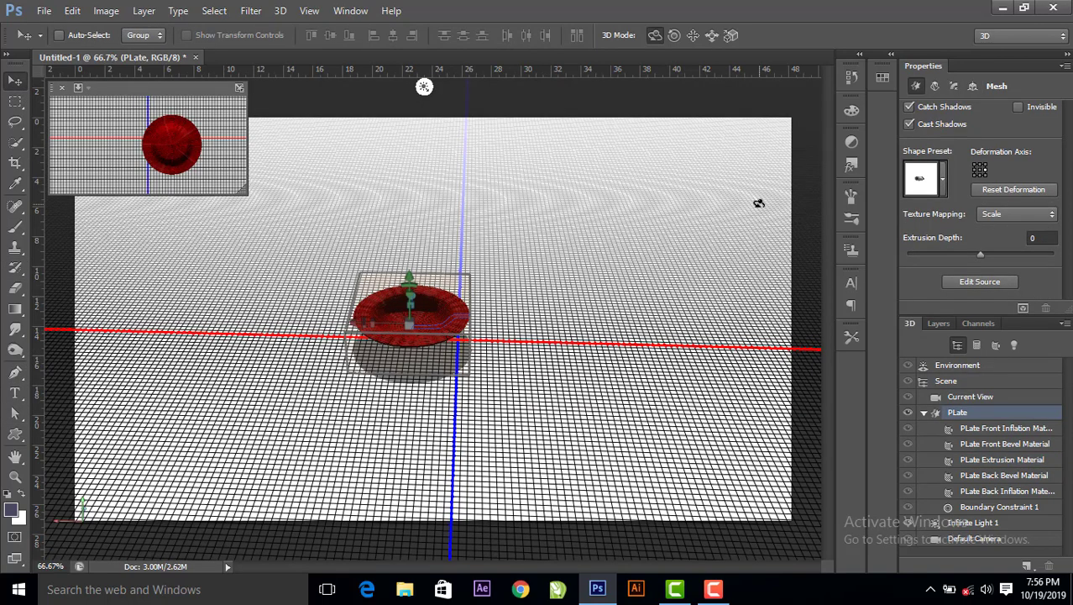
Set the plate's Y and Z rotation coordinates to 0°
{"action": "left_click", "coordinate": [971, 86]}
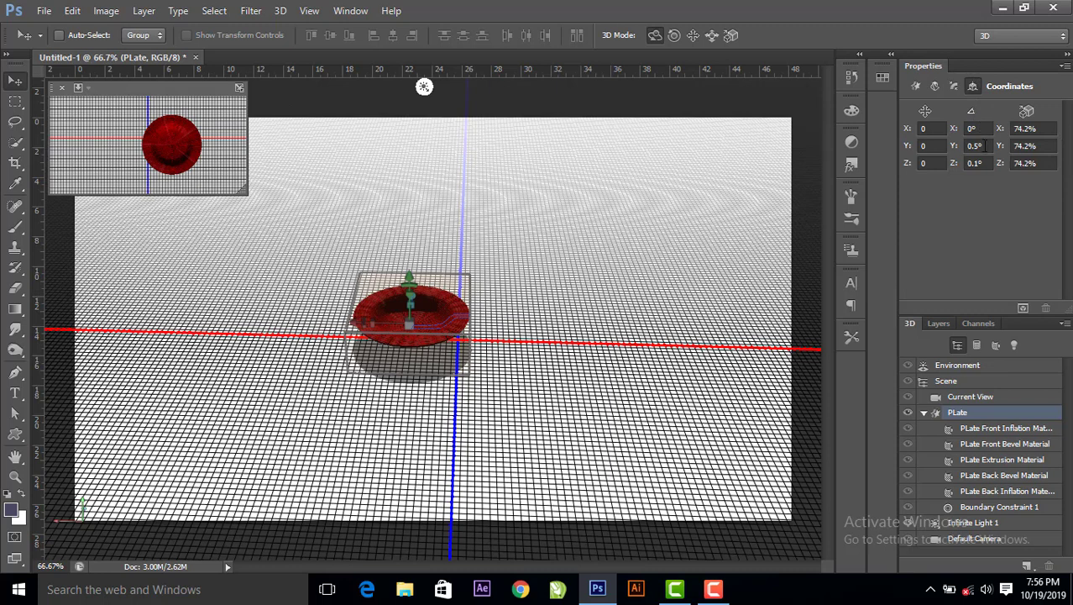
{"action": "left_click", "coordinate": [974, 146]}
{"action": "type", "text": "0"}
{"action": "left_click", "coordinate": [966, 163]}
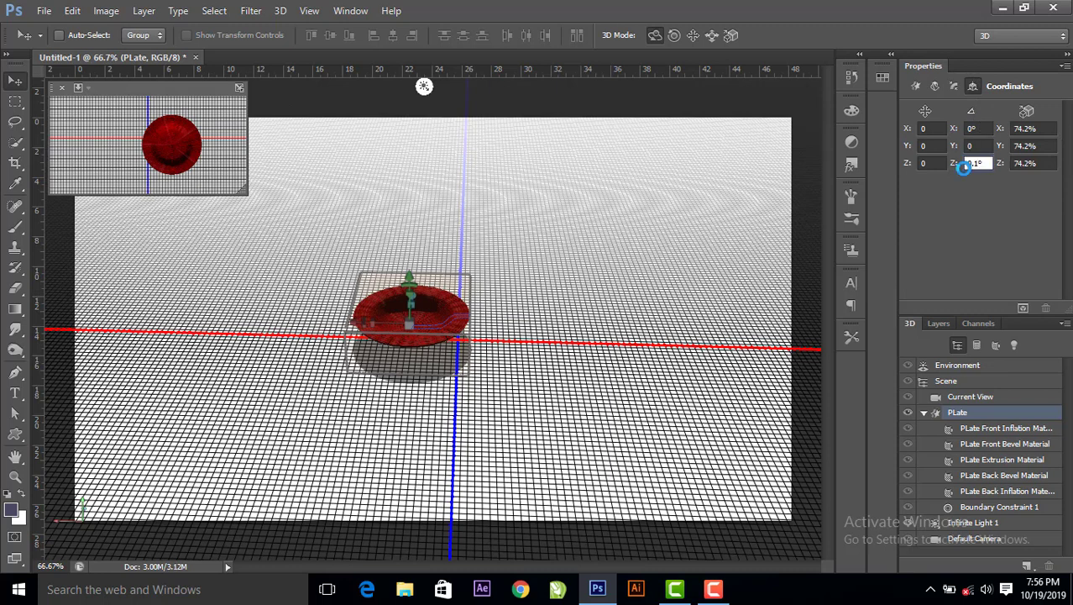
{"action": "type", "text": "0"}
{"action": "key", "text": "Return"}
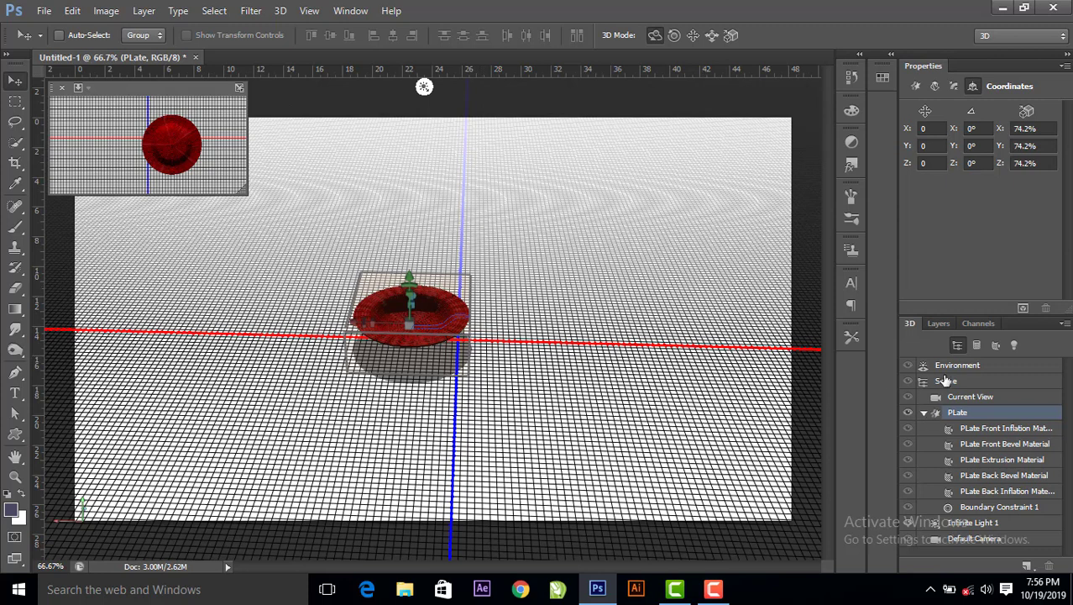
Turn the bread layer's visibility back on and reselect the plate
{"action": "left_click", "coordinate": [939, 324]}
{"action": "left_click", "coordinate": [911, 503]}
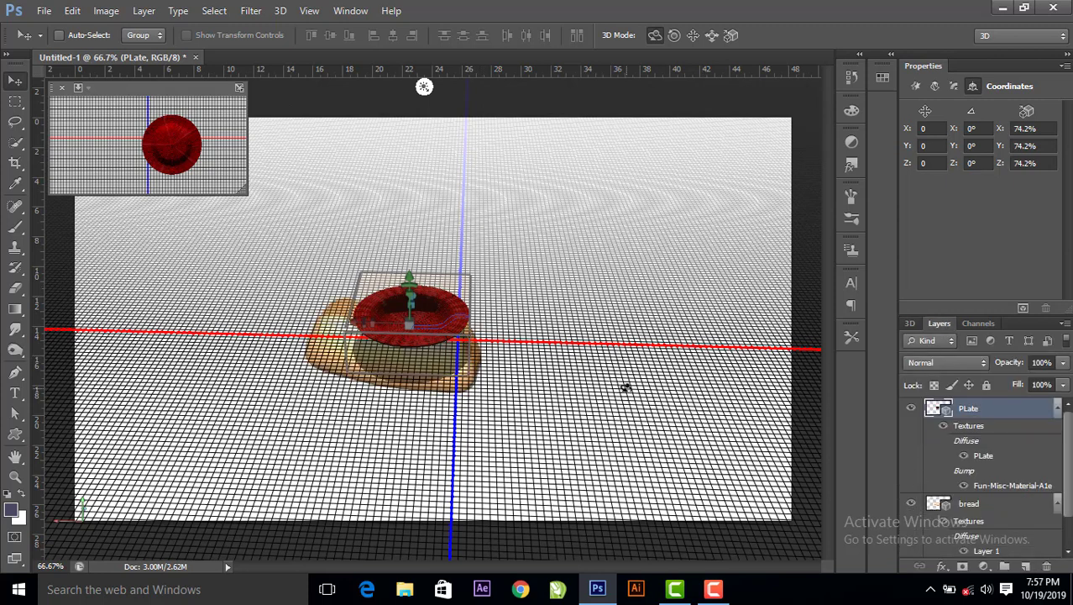
{"action": "left_click", "coordinate": [402, 336]}
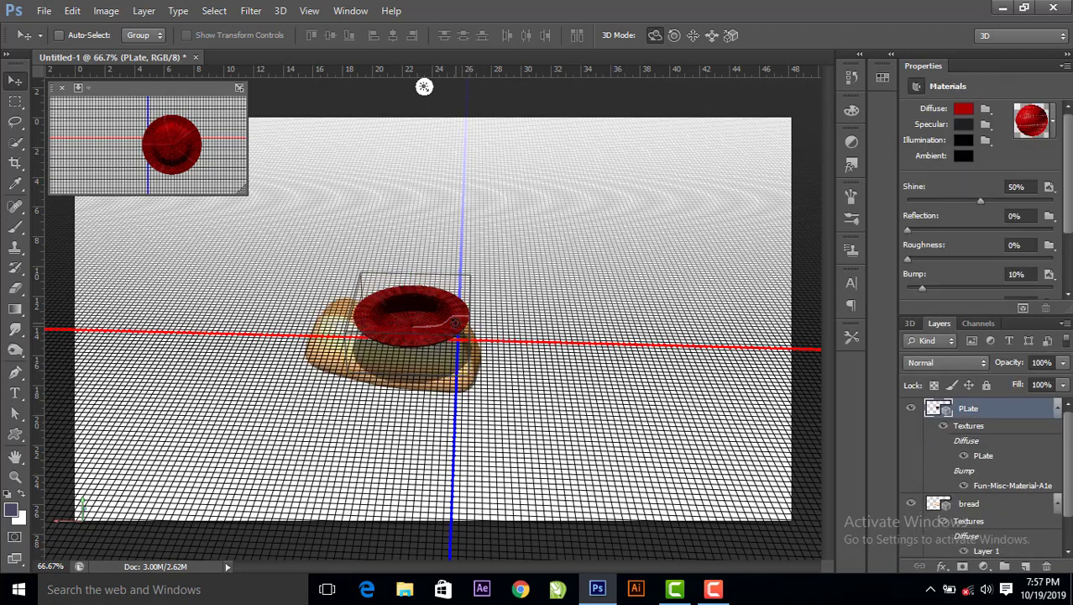
Open the plate's source path and enlarge it proportionally with Free Transform
{"action": "left_click", "coordinate": [402, 336]}
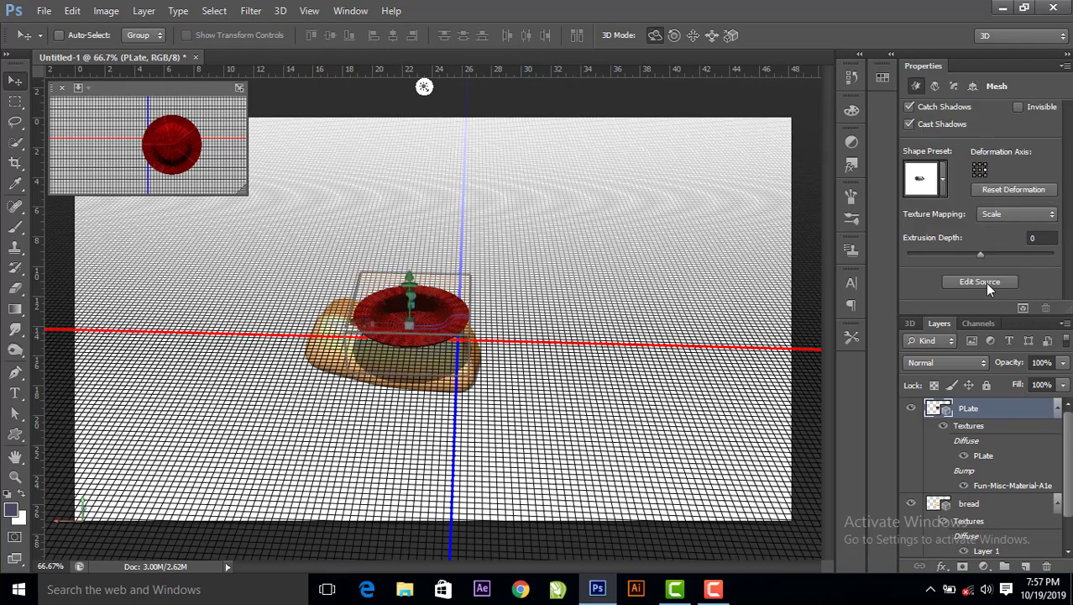
{"action": "left_click", "coordinate": [971, 284]}
{"action": "key", "text": "p"}
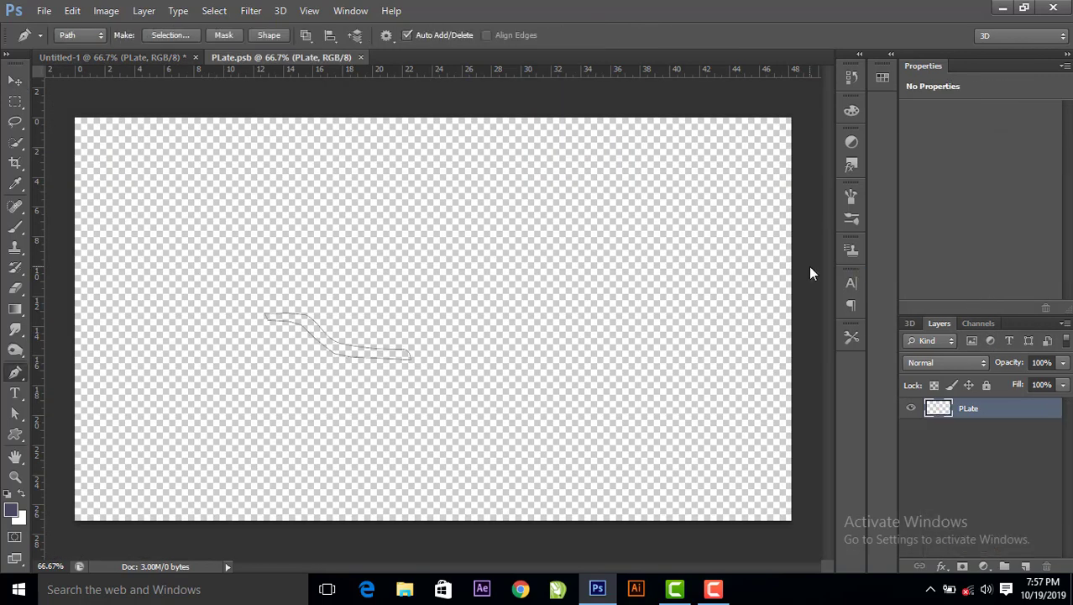
{"action": "key", "text": "v"}
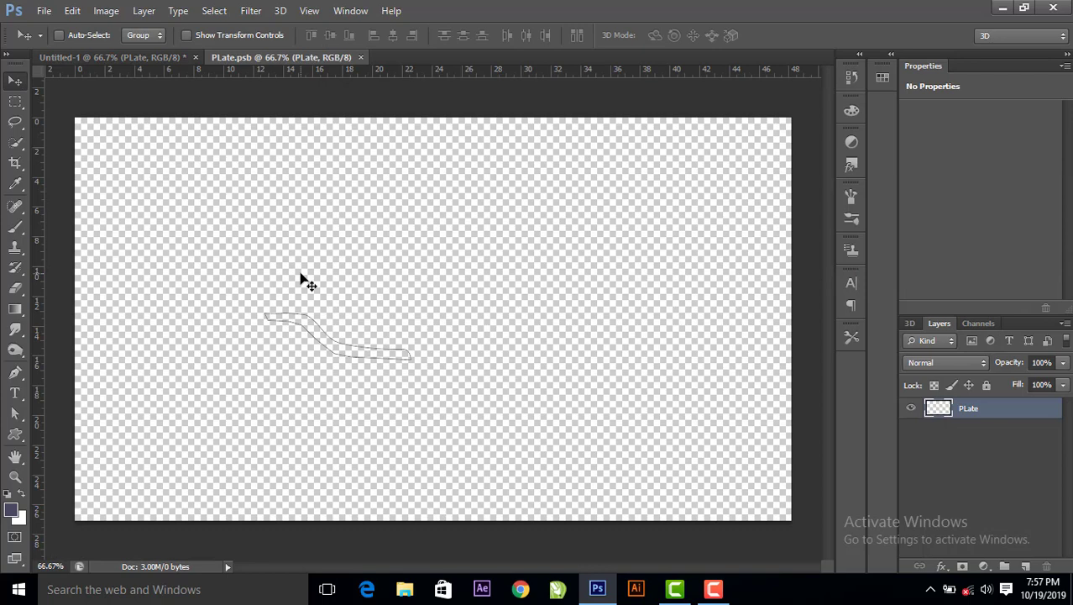
{"action": "key", "text": "ctrl+t"}
{"action": "left_click_drag", "start_coordinate": [422, 365], "coordinate": [475, 397]}
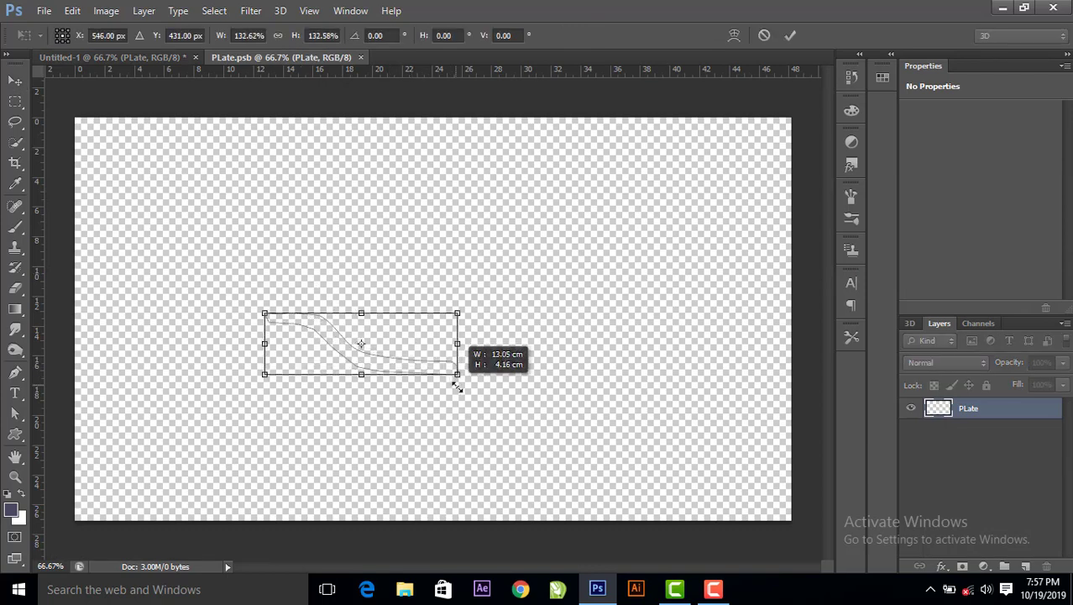
Save PLate.psb, applying the pending transformation, and return to Untitled-1
{"action": "key", "text": "ctrl+s"}
{"action": "left_click", "coordinate": [466, 228]}
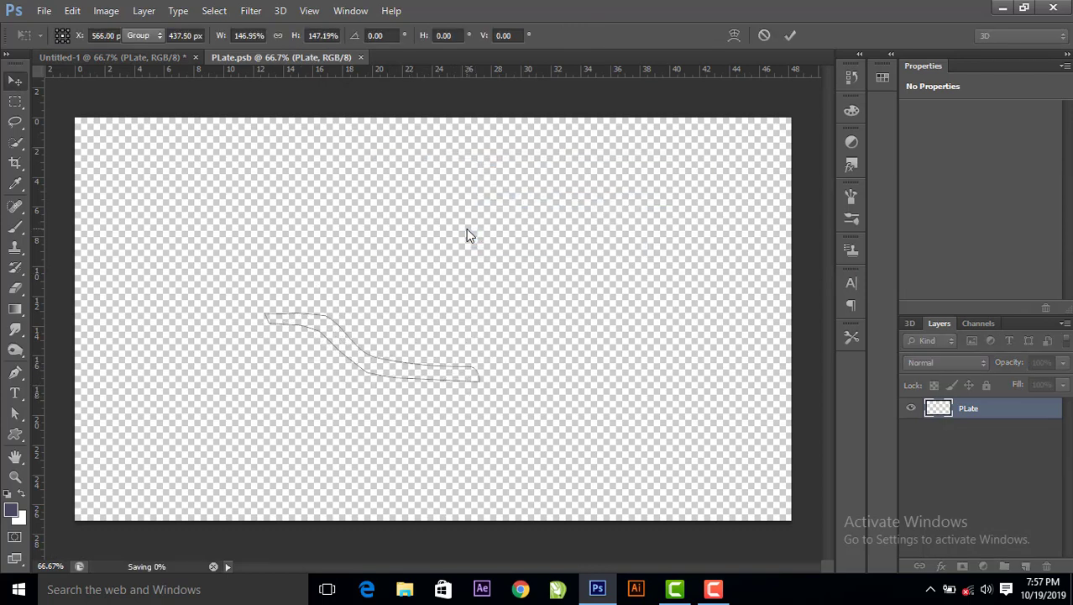
{"action": "left_click", "coordinate": [126, 58]}
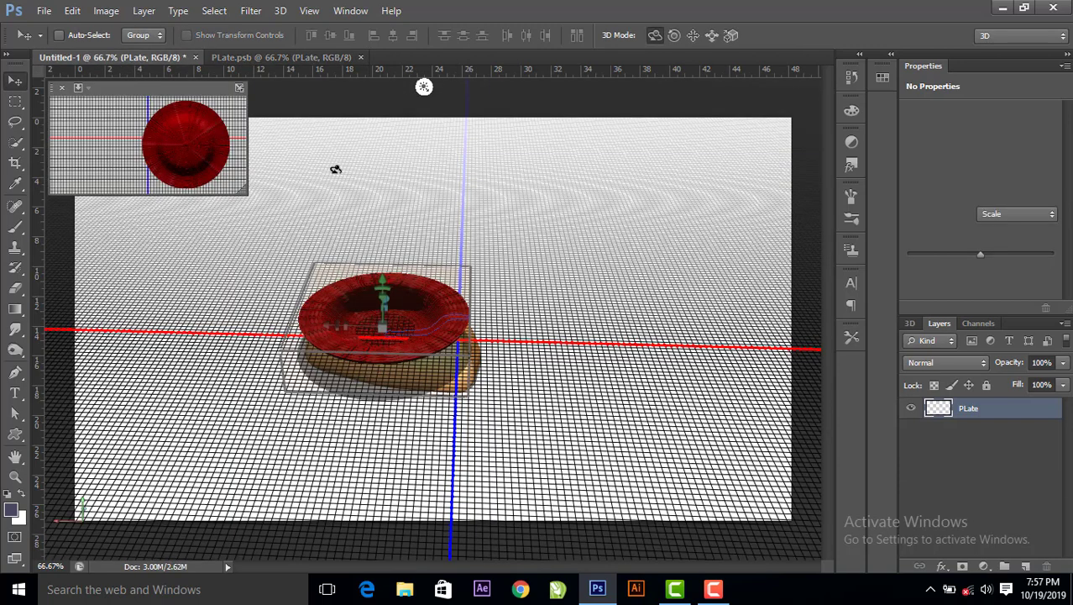
Select the bread and PLate layers and merge them into one 3D scene
{"action": "left_click", "coordinate": [503, 370]}
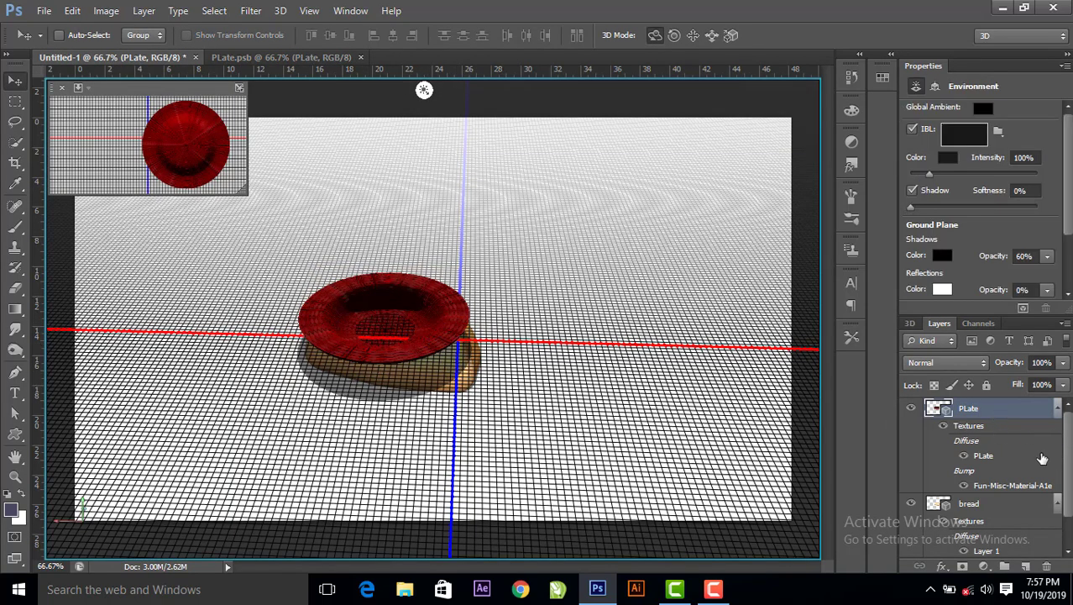
{"action": "left_click", "coordinate": [1000, 506], "text": "shift"}
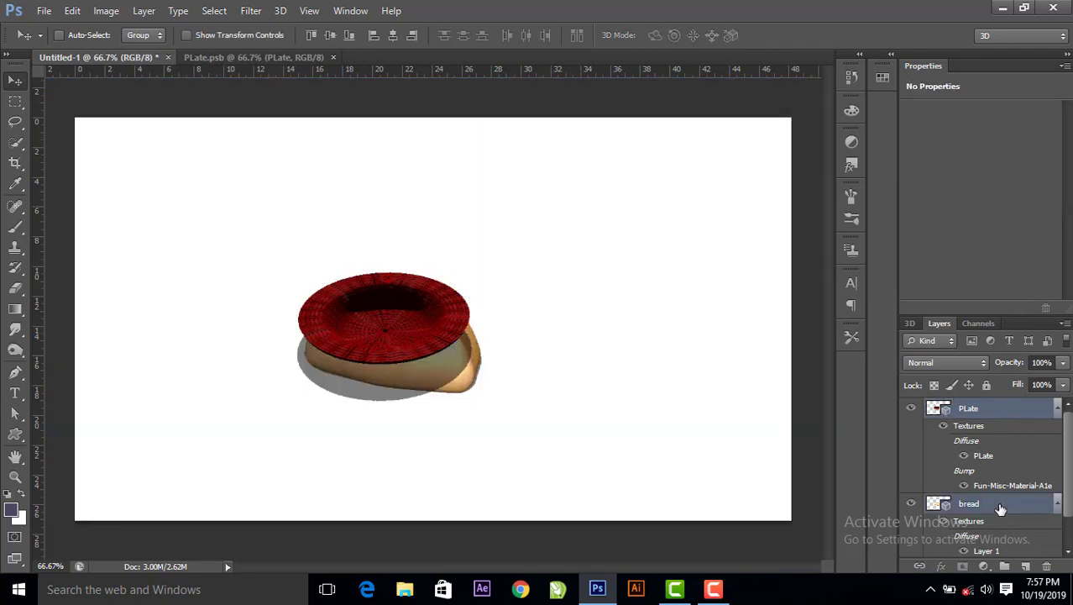
{"action": "left_click", "coordinate": [280, 10]}
{"action": "left_click", "coordinate": [349, 202]}
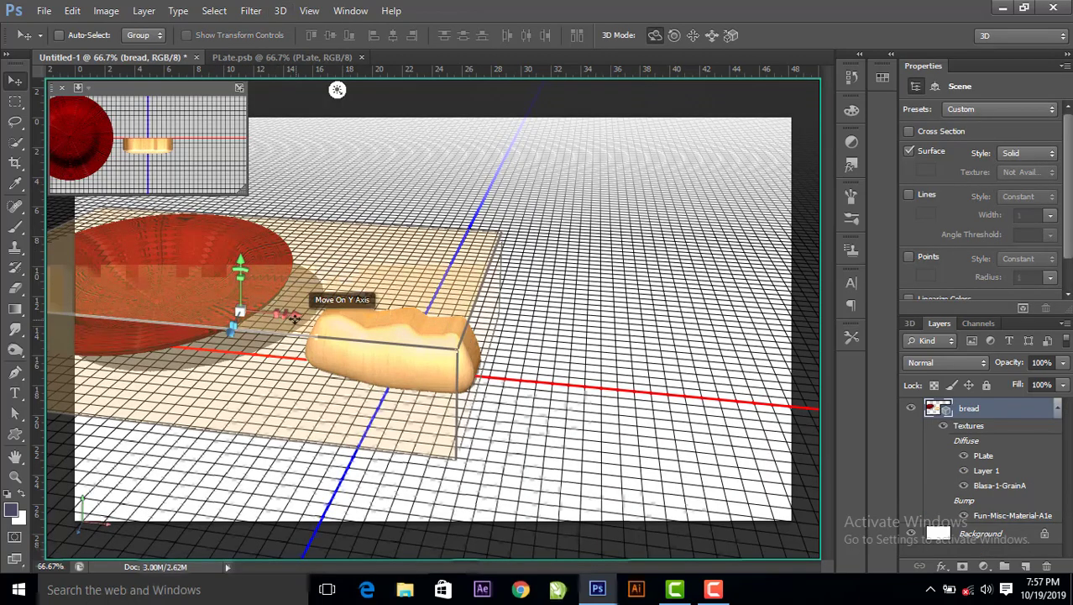
Move the bread loaf along its X and Y axes until it rests on the plate
{"action": "left_click_drag", "start_coordinate": [297, 316], "coordinate": [529, 361]}
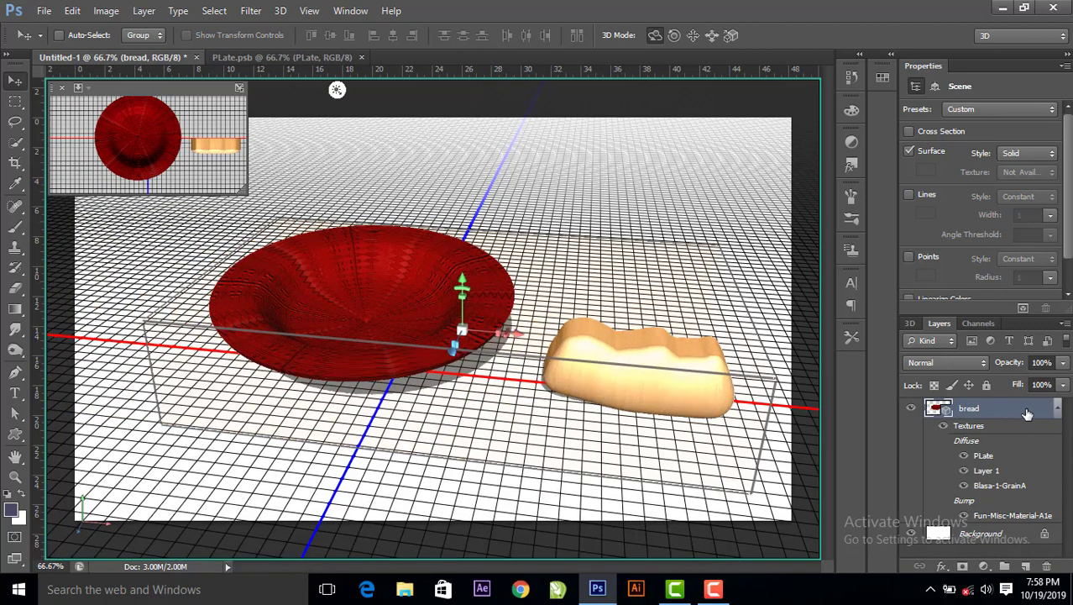
{"action": "left_click", "coordinate": [638, 370]}
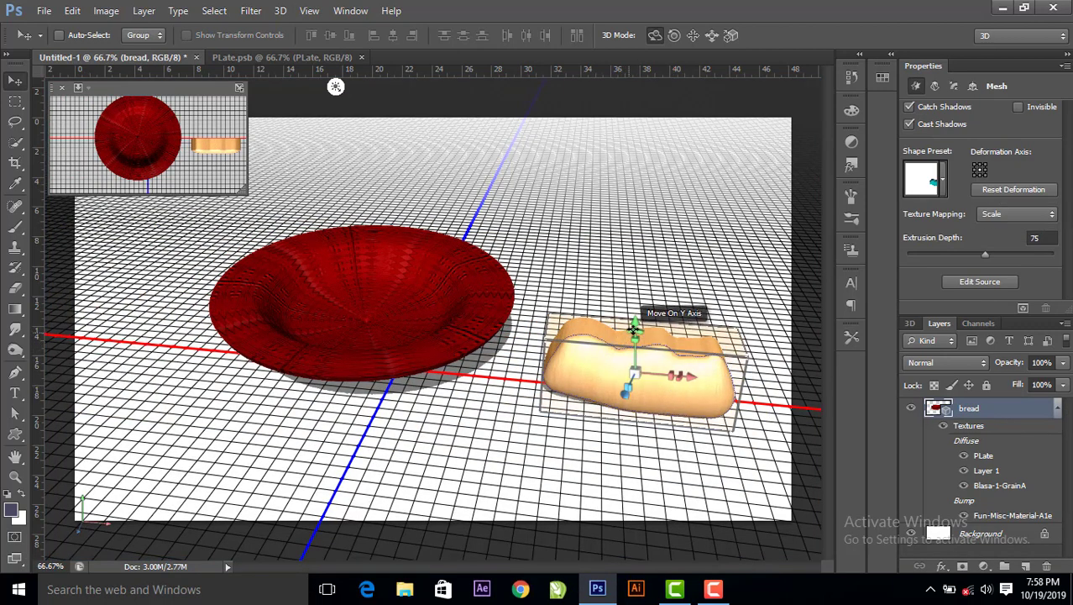
{"action": "left_click_drag", "start_coordinate": [636, 324], "coordinate": [639, 248]}
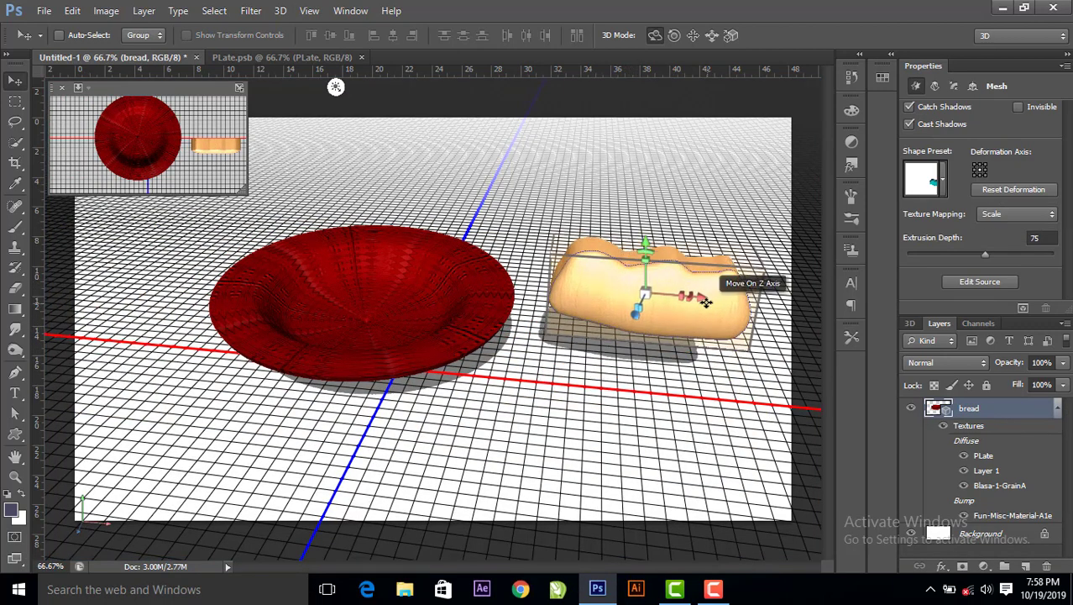
{"action": "left_click_drag", "start_coordinate": [705, 296], "coordinate": [420, 309]}
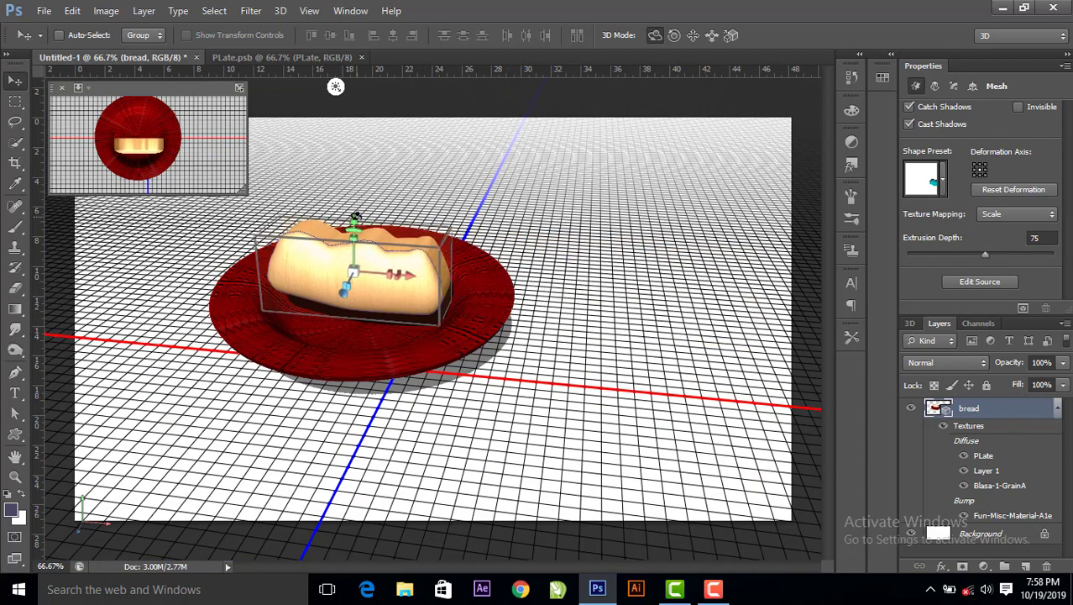
{"action": "left_click_drag", "start_coordinate": [355, 228], "coordinate": [352, 232]}
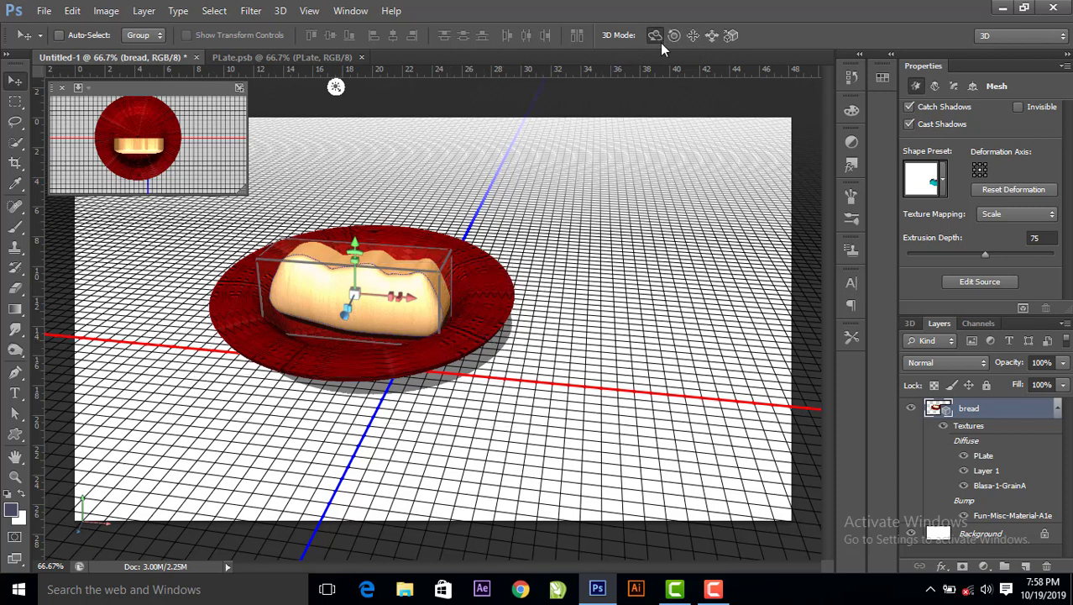
{"action": "left_click", "coordinate": [672, 241]}
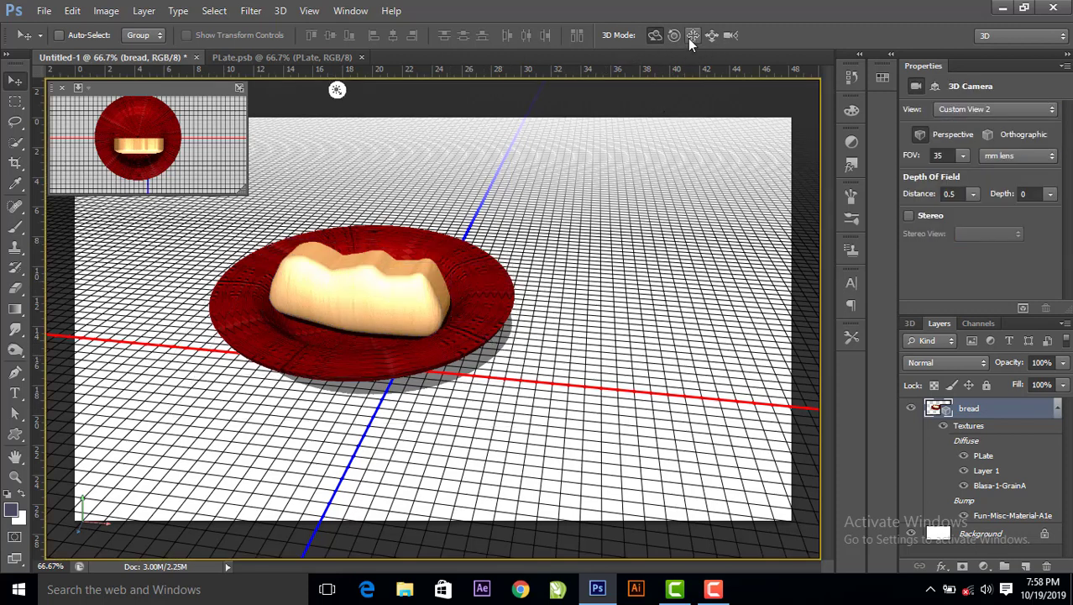
Pan the camera to centre the bread and plate, hide the 3D grid, and select Background
{"action": "left_click_drag", "start_coordinate": [359, 438], "coordinate": [436, 441]}
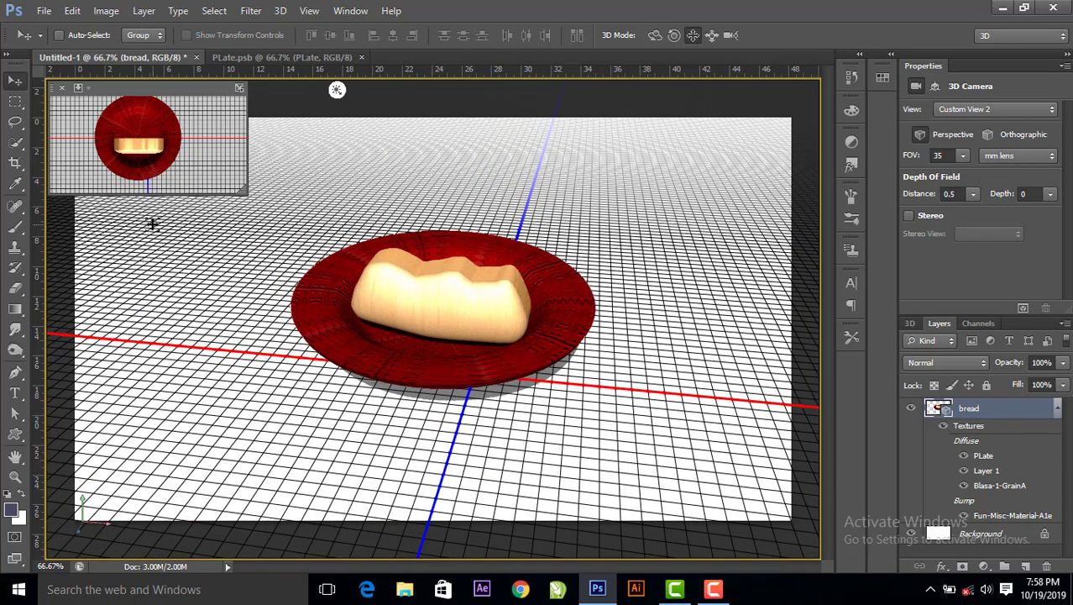
{"action": "left_click", "coordinate": [15, 413]}
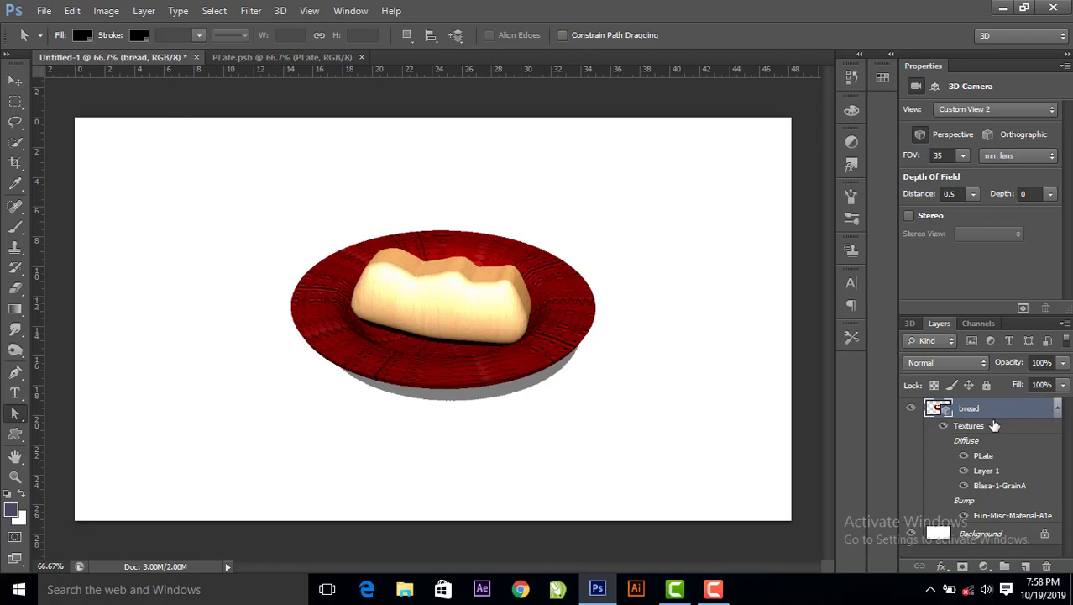
{"action": "left_click", "coordinate": [996, 536]}
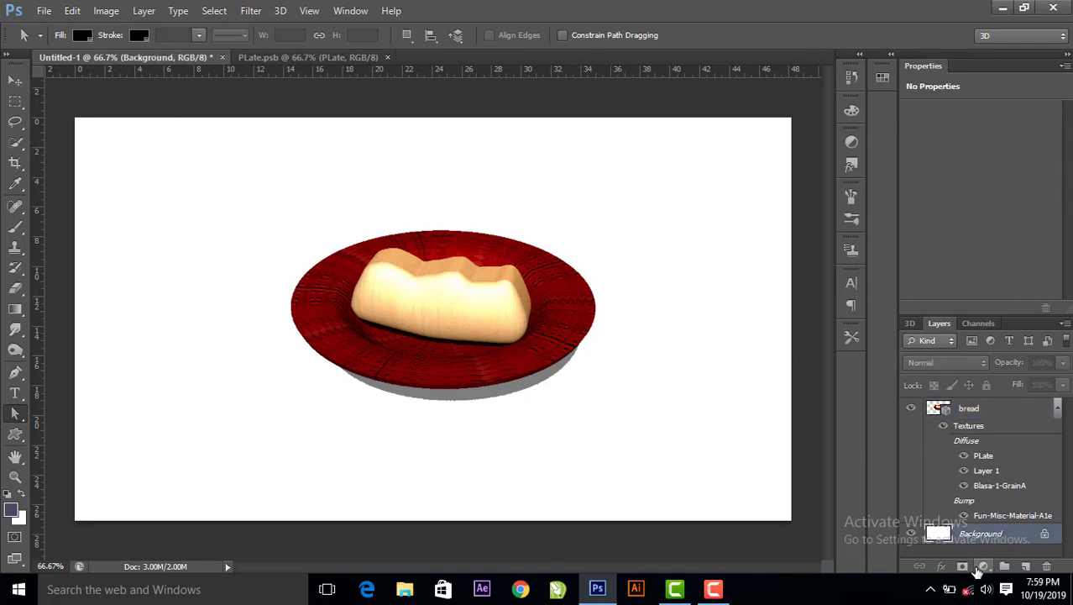
Add a slate blue-grey (#485e61) Solid Color fill layer above the Background
{"action": "left_click", "coordinate": [982, 567]}
{"action": "left_click", "coordinate": [978, 224]}
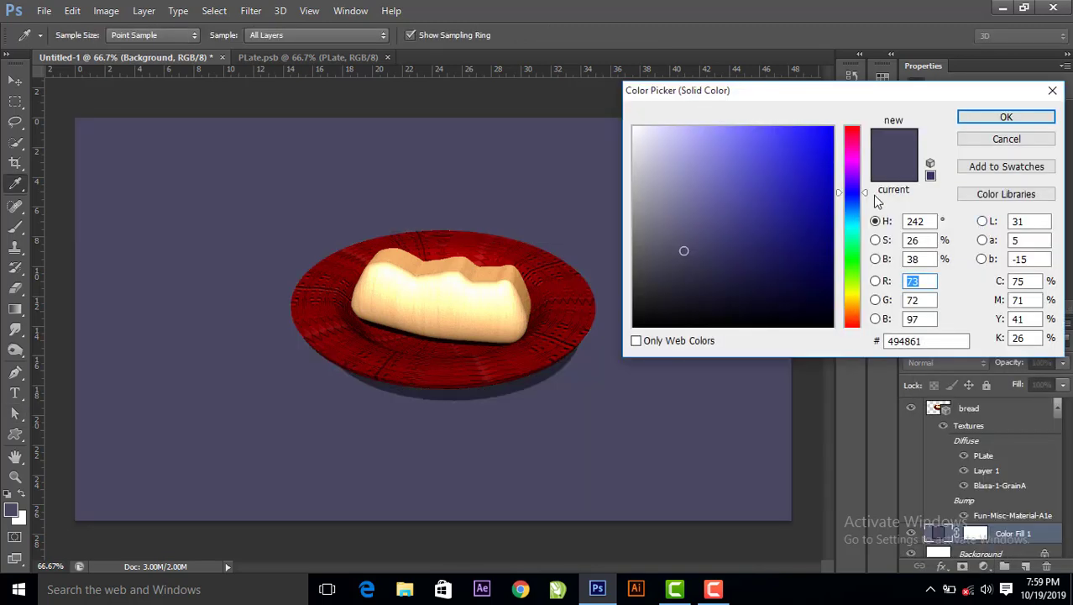
{"action": "mouse_move", "coordinate": [844, 298]}
{"action": "left_mouse_down"}
{"action": "mouse_move", "coordinate": [859, 328]}
{"action": "mouse_move", "coordinate": [857, 223]}
{"action": "left_mouse_up"}
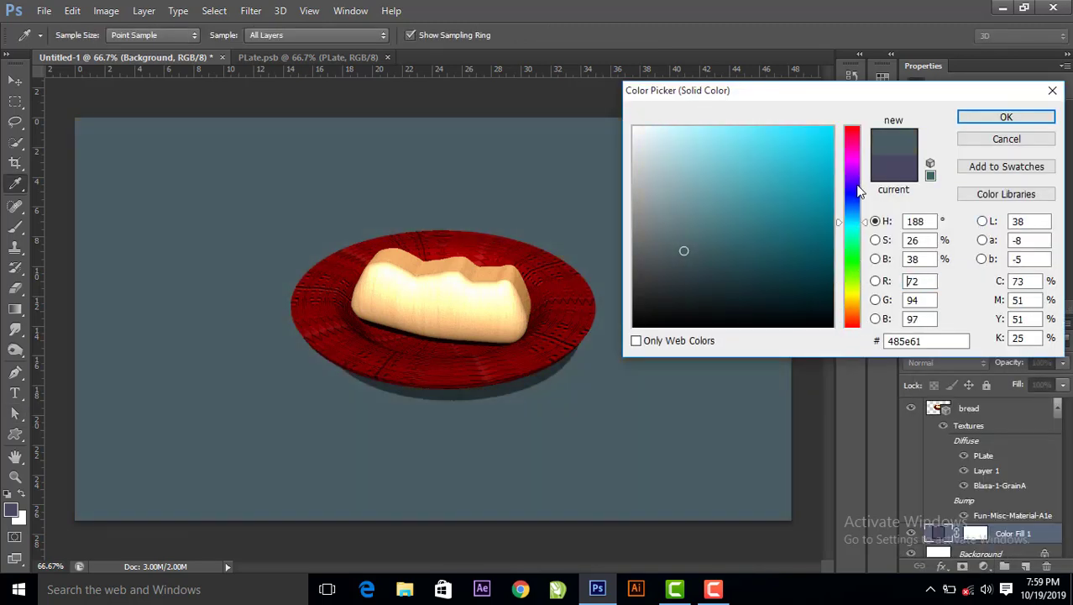
{"action": "left_click", "coordinate": [1008, 121]}
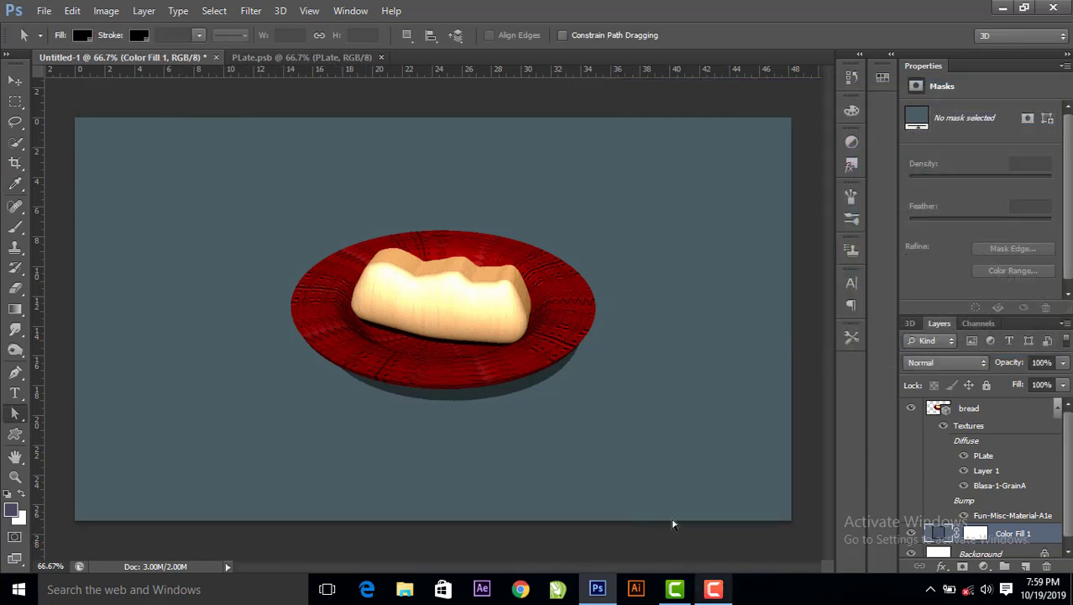
{"action": "left_click", "coordinate": [44, 11]}
Save the image as a JPEG named 'plate & bread', accepting the default JPEG options
{"action": "left_click", "coordinate": [86, 200]}
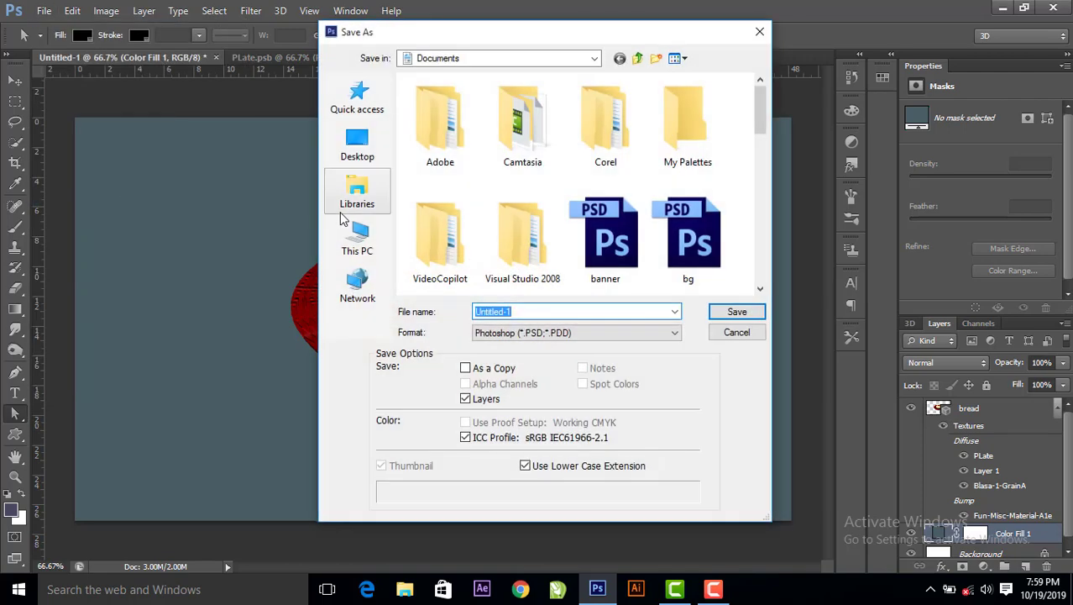
{"action": "type", "text": "plate & bre"}
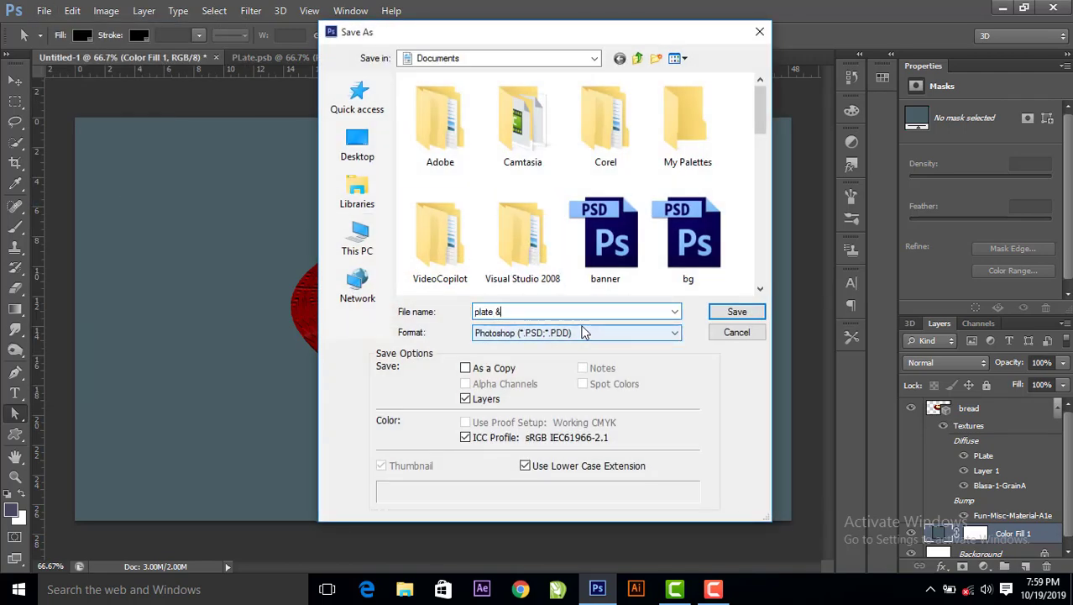
{"action": "type", "text": "ad"}
{"action": "left_click", "coordinate": [585, 333]}
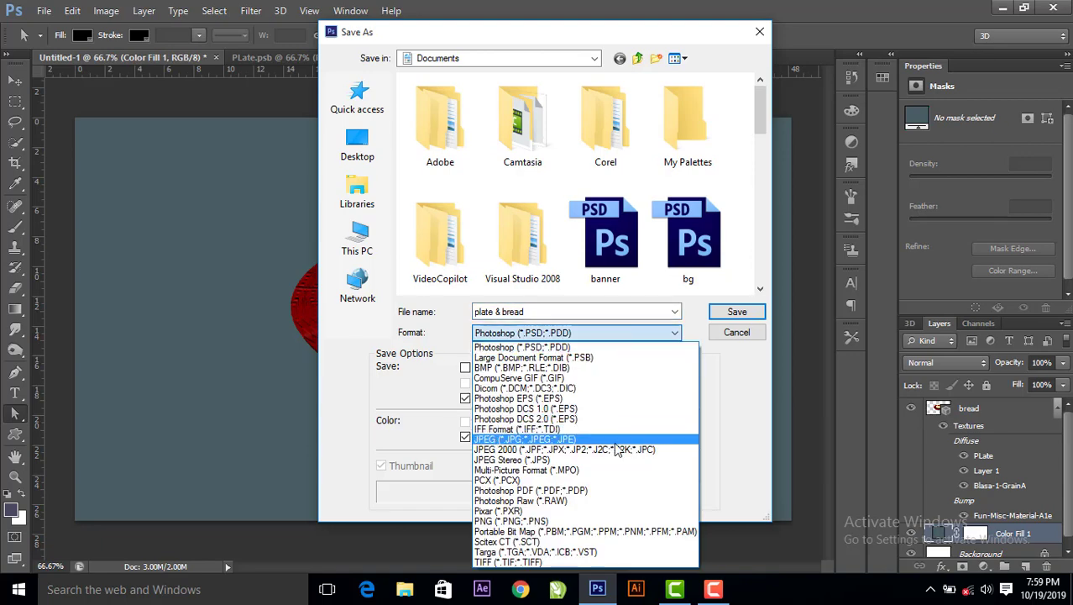
{"action": "left_click", "coordinate": [554, 438]}
{"action": "left_click", "coordinate": [724, 311]}
{"action": "left_click", "coordinate": [628, 142]}
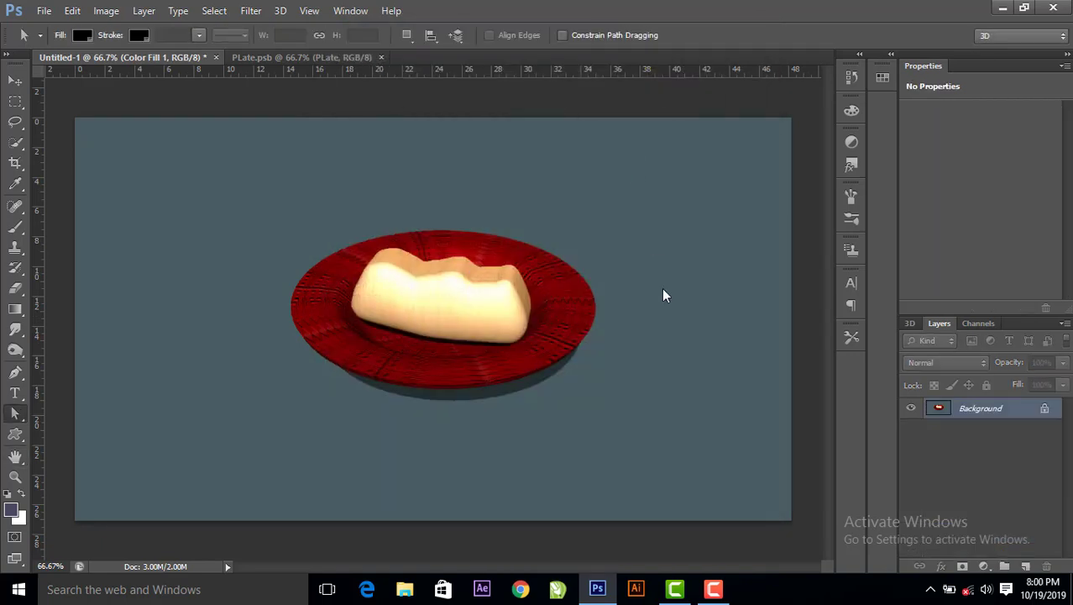
Locate the 'plate & bread' JPEG in Documents and open it in Photos
{"action": "left_click", "coordinate": [406, 590]}
{"action": "left_click", "coordinate": [64, 119]}
{"action": "left_click", "coordinate": [59, 138]}
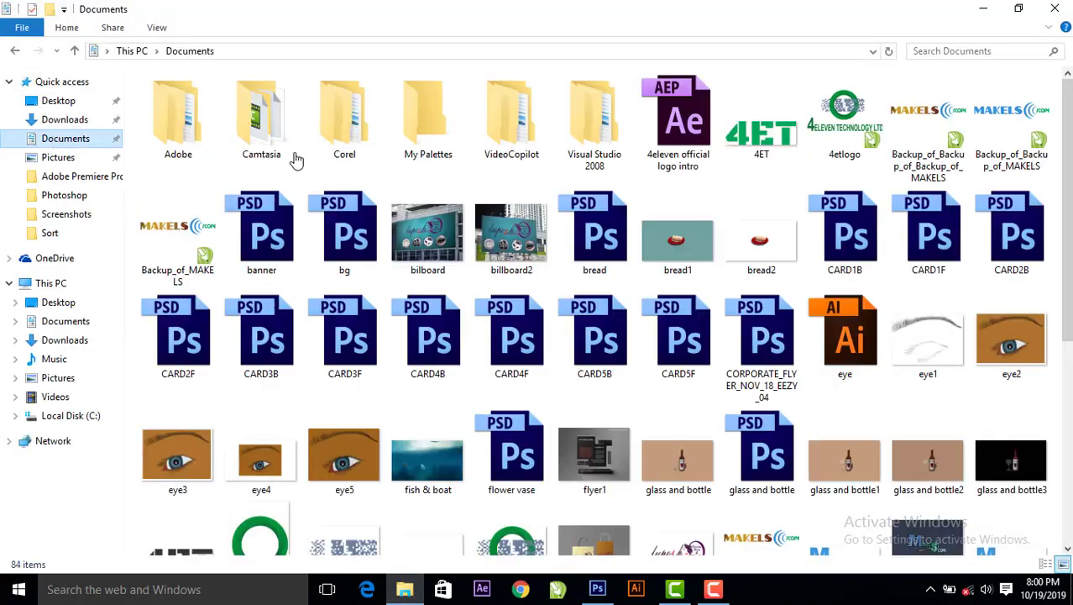
{"action": "left_click_drag", "start_coordinate": [326, 167], "coordinate": [438, 89]}
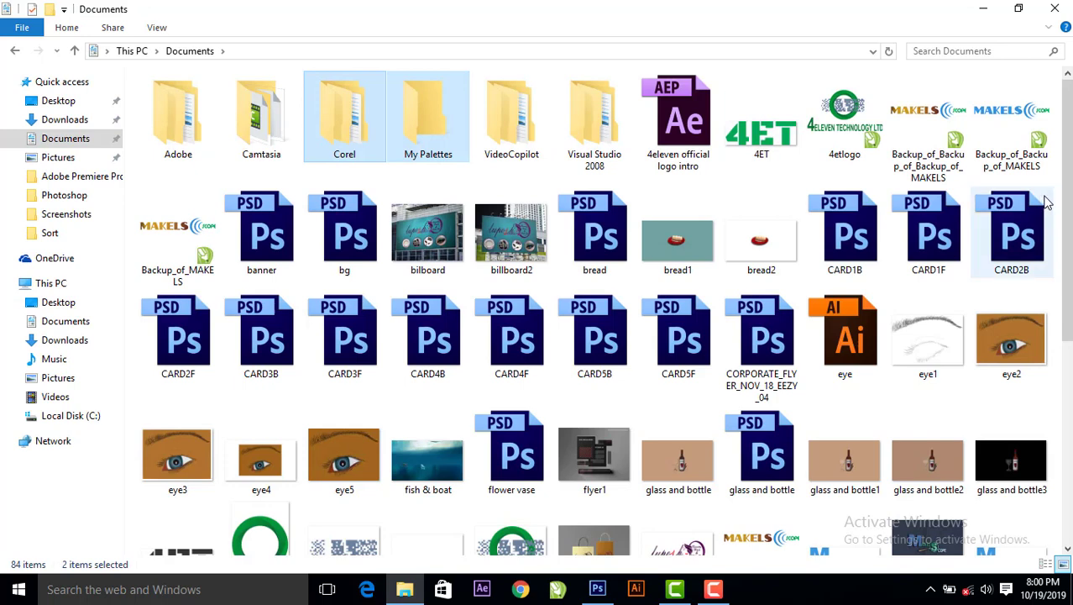
{"action": "scroll", "coordinate": [604, 311], "scroll_direction": "down", "scroll_amount": 2}
{"action": "scroll", "coordinate": [605, 311], "scroll_direction": "down", "scroll_amount": 3}
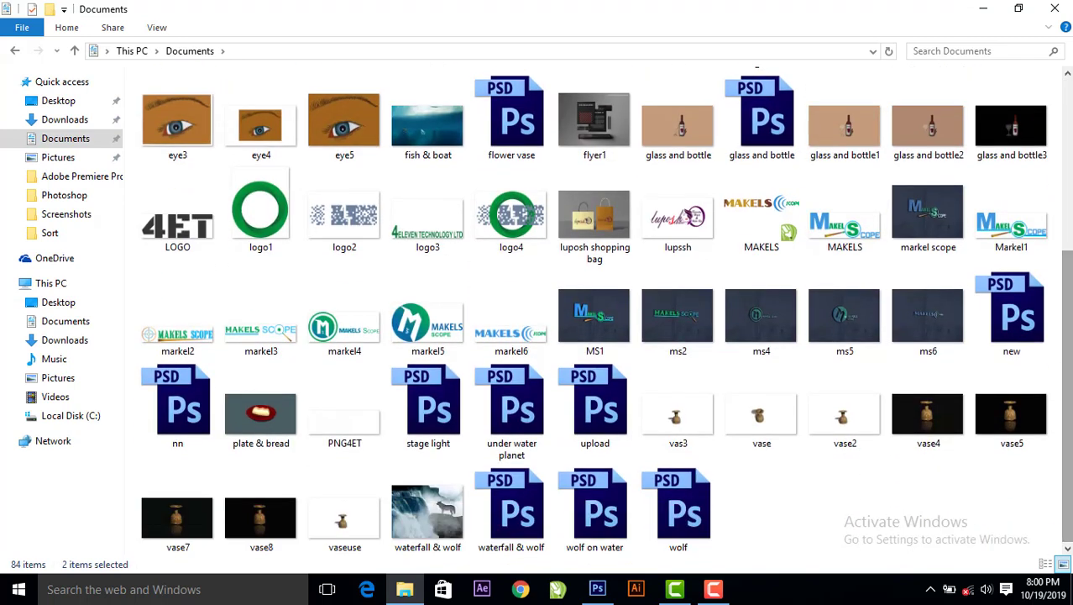
{"action": "left_click", "coordinate": [261, 431]}
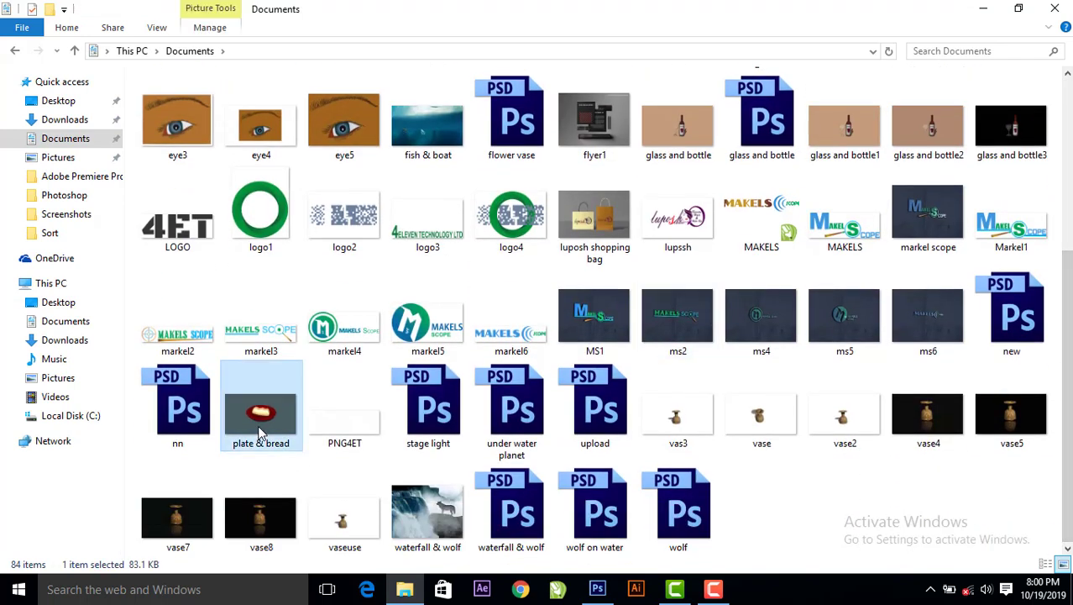
{"action": "double_click", "coordinate": [260, 432]}
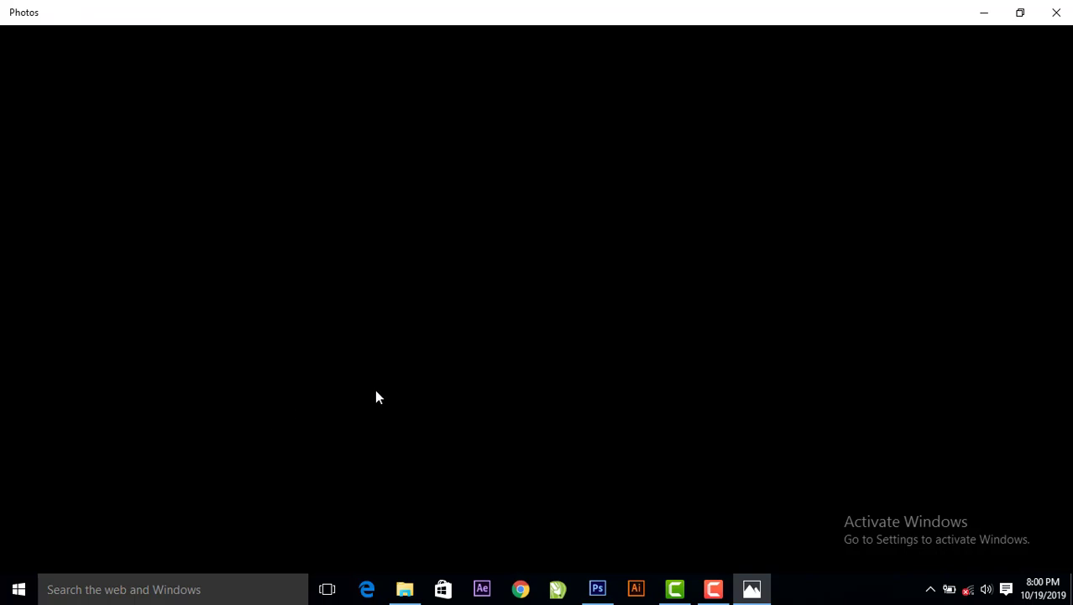